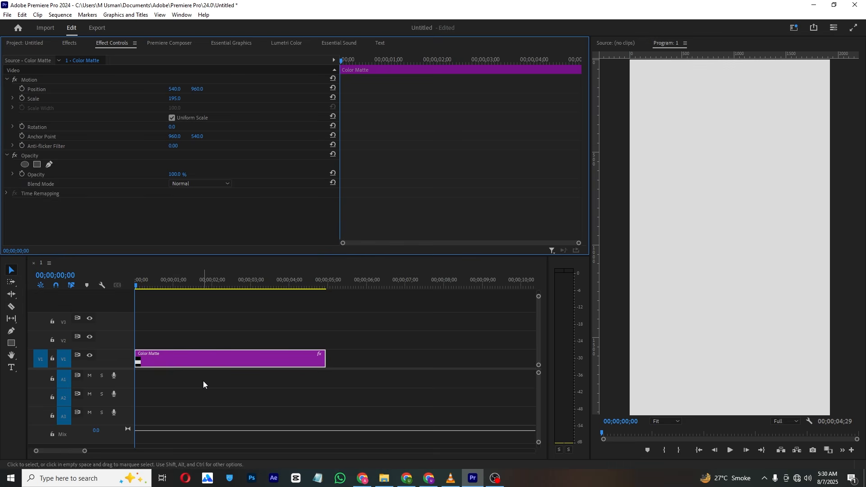
Deselect the matte clip, replay the reference poster video from the start in VLC, then return to Premiere.
left_click(169, 328)
left_click(450, 478)
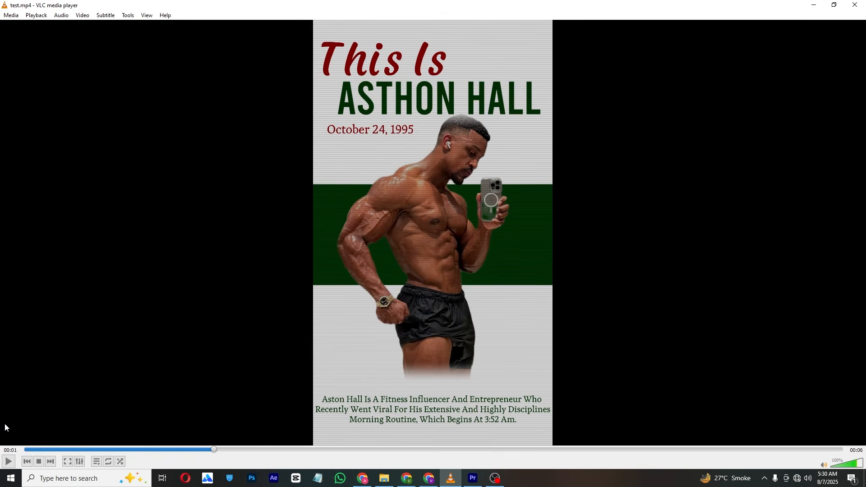
left_click(9, 462)
left_click(10, 465)
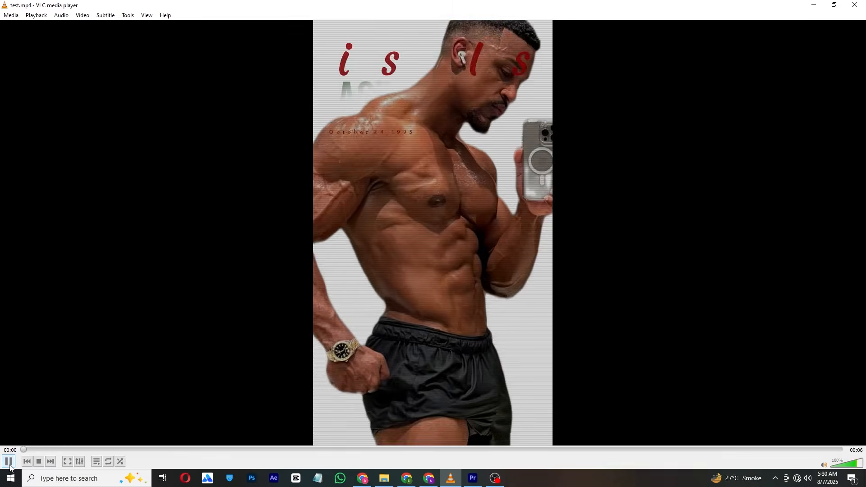
left_click(9, 463)
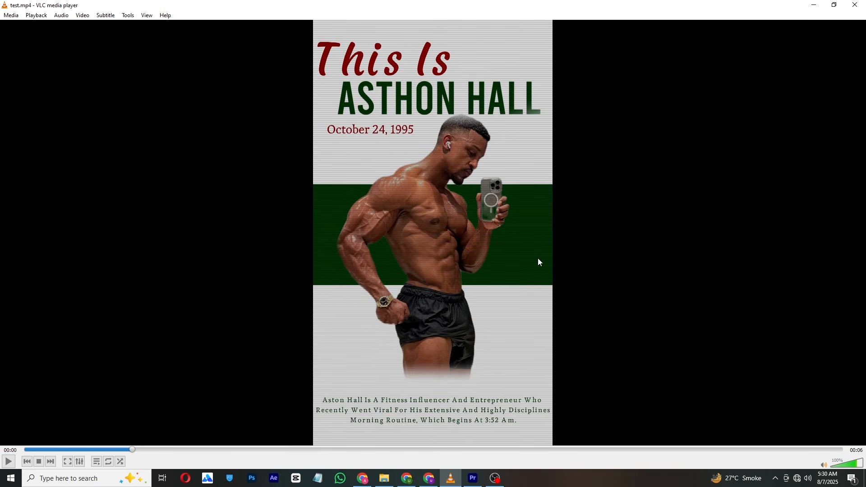
left_click(473, 478)
Place 1.png on V2 above the Color Matte and set its Scale to 165.
left_click(38, 42)
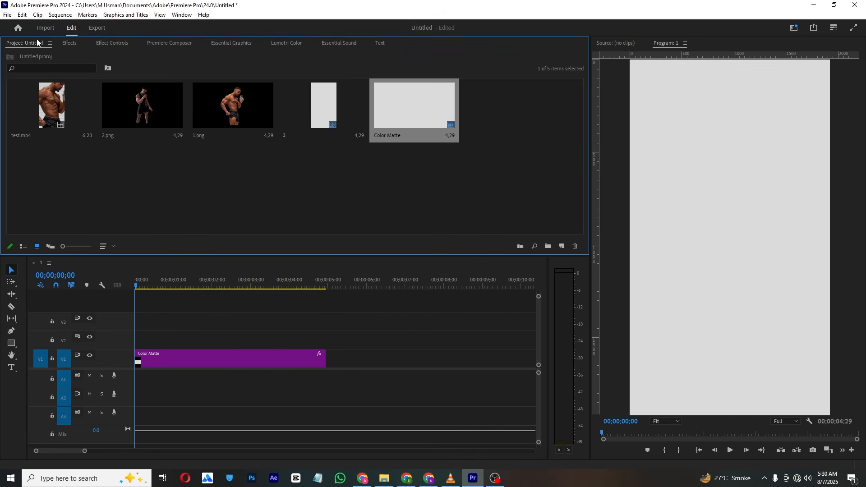
left_click_drag(203, 115, 271, 341)
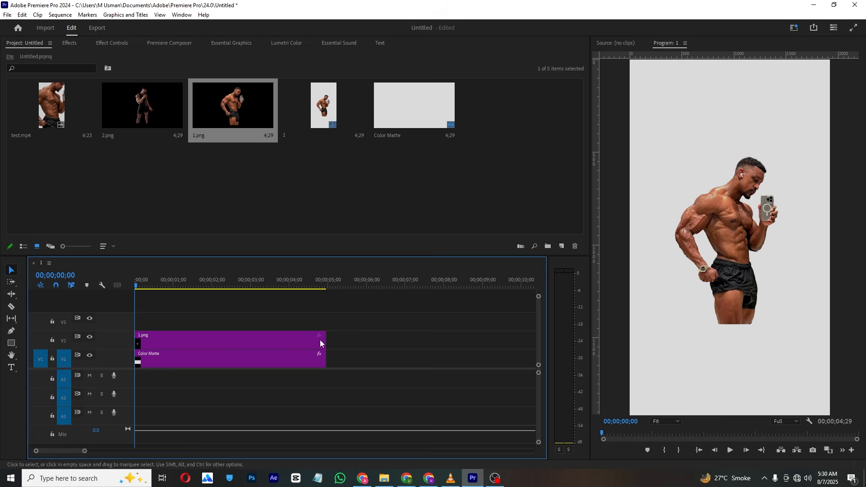
left_click(213, 333)
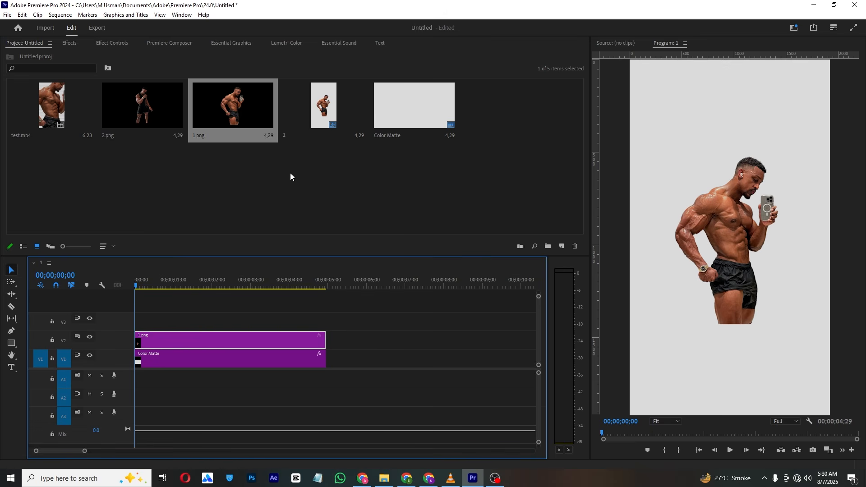
left_click(112, 43)
left_click_drag(175, 98, 204, 98)
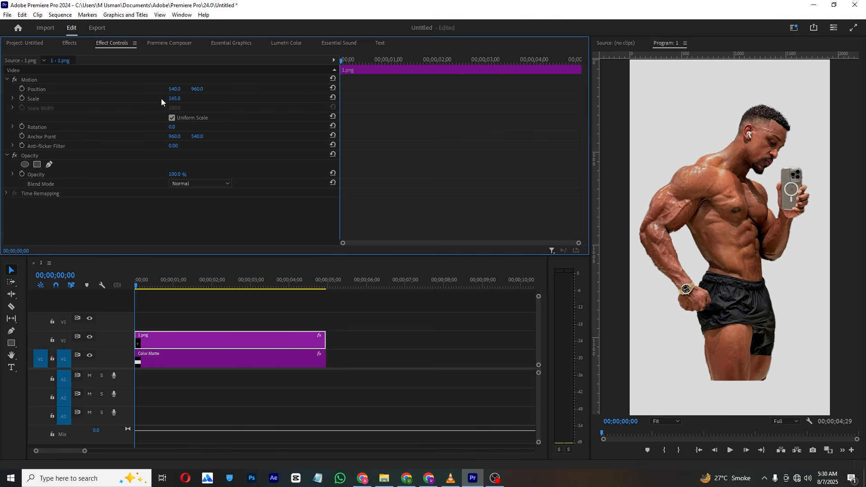
Add a rectangle opacity mask to 1.png and drag its four corners into a slanted frame.
left_click(38, 165)
left_click_drag(659, 198, 645, 60)
left_click_drag(806, 197, 818, 101)
left_click_drag(658, 278, 646, 424)
left_click_drag(806, 276, 793, 384)
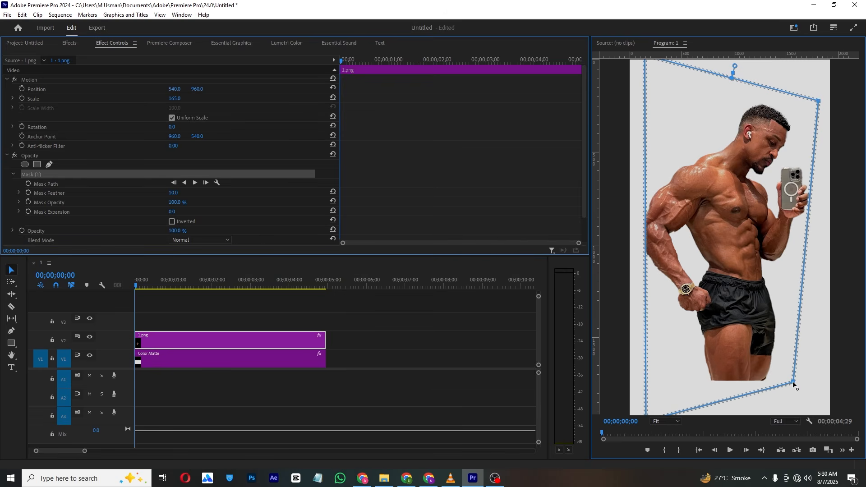
At 25% preview zoom, nudge the mask's bottom-left corner upward, then return the preview to Fit.
scroll(668, 356, "down", 1)
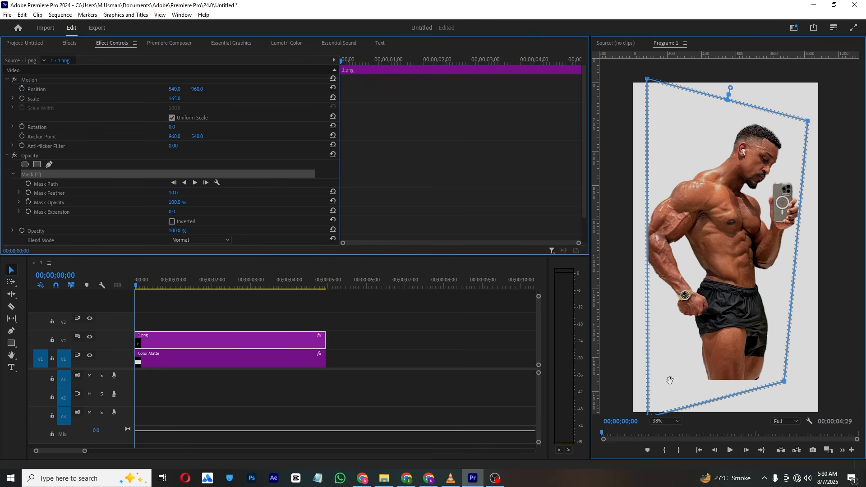
scroll(655, 388, "up", 1)
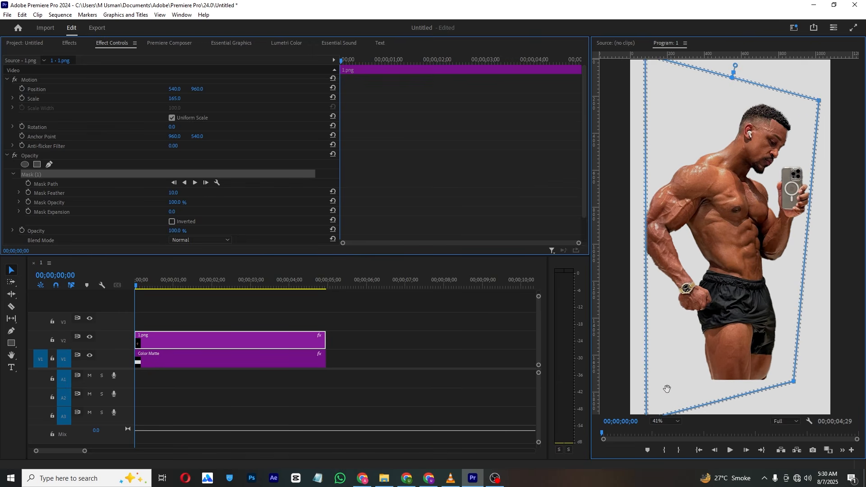
left_click(676, 420)
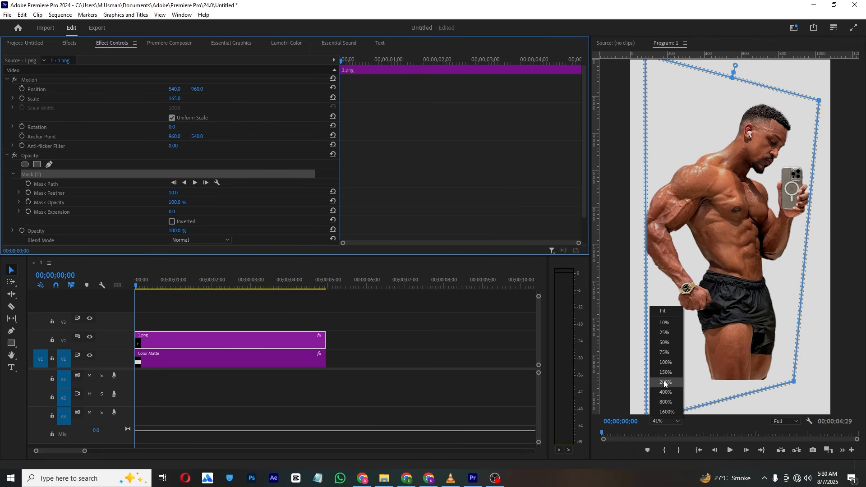
left_click(666, 332)
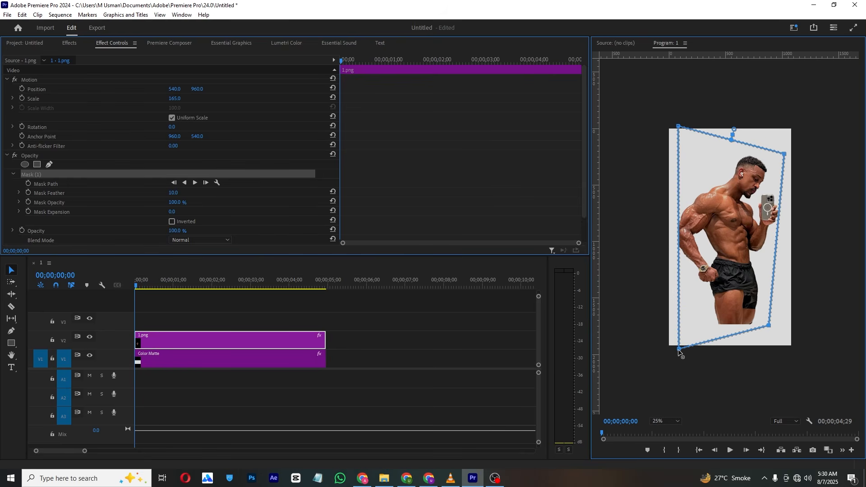
left_click_drag(679, 350, 669, 325)
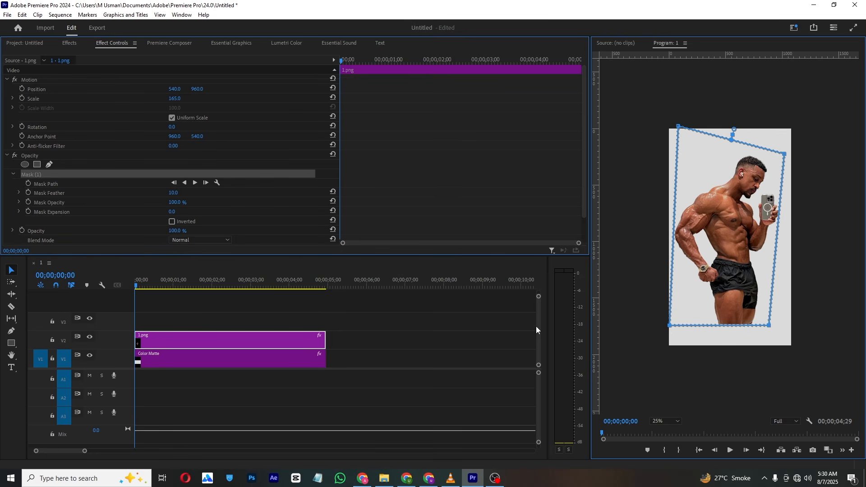
left_click(675, 421)
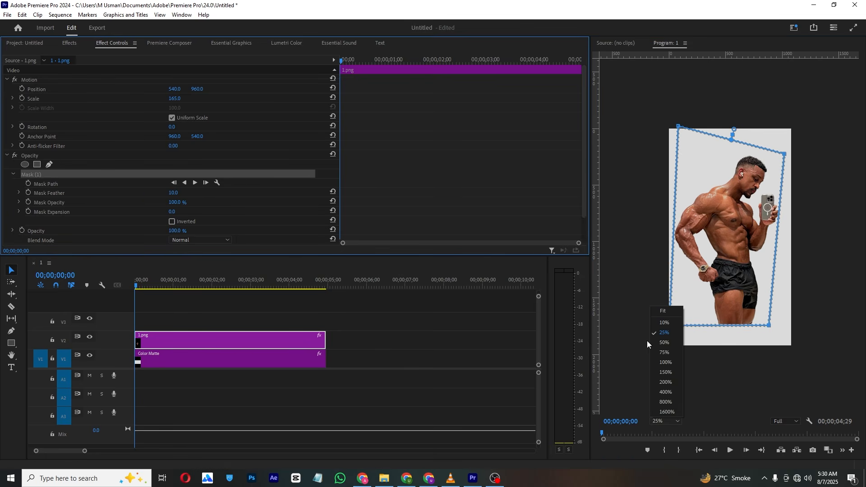
left_click(654, 312)
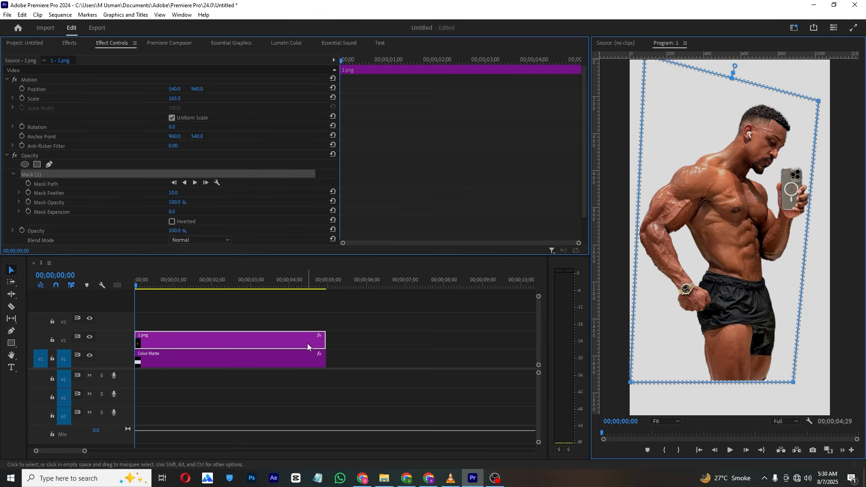
Set Mask Feather to 53, then raise it to about 99.
left_click(173, 193)
type("53")
key("Return")
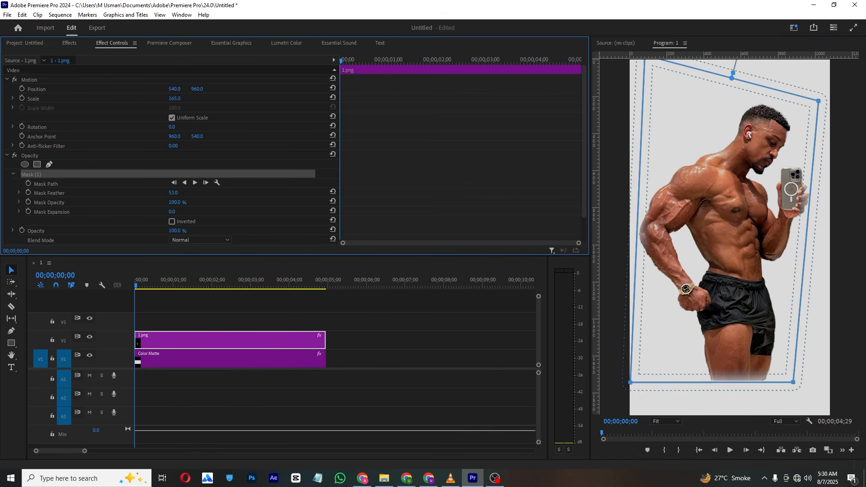
left_click_drag(176, 193, 195, 193)
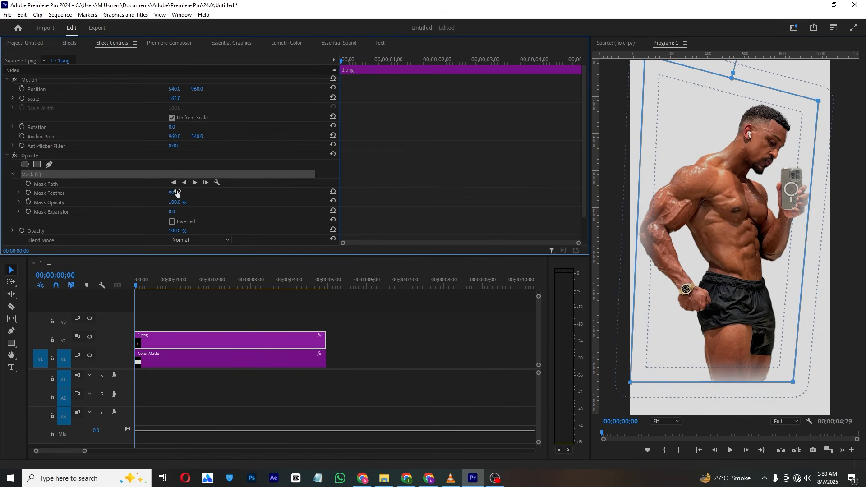
Mute the reference video in VLC and play it again from the start.
left_click(450, 478)
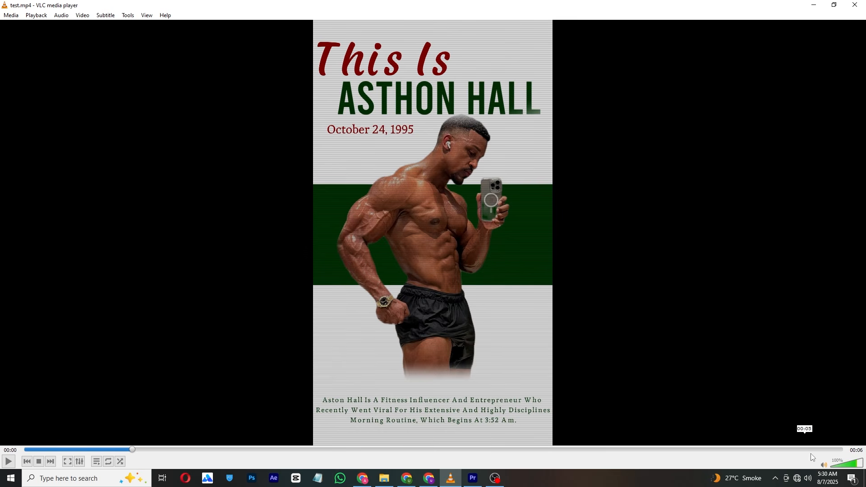
left_click(824, 465)
left_click(29, 450)
left_click(9, 462)
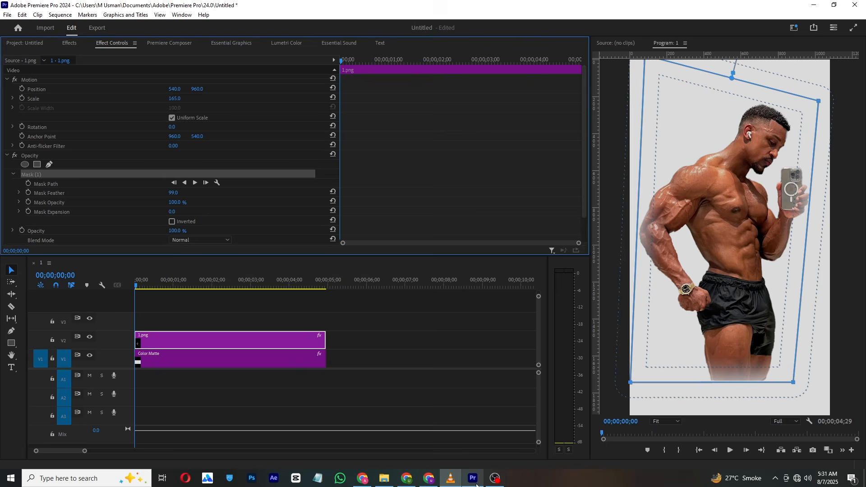
Keyframe the man's Scale from 371 at 00;00 down to 165 at about 1;22, and preview.
key("alt+Tab")
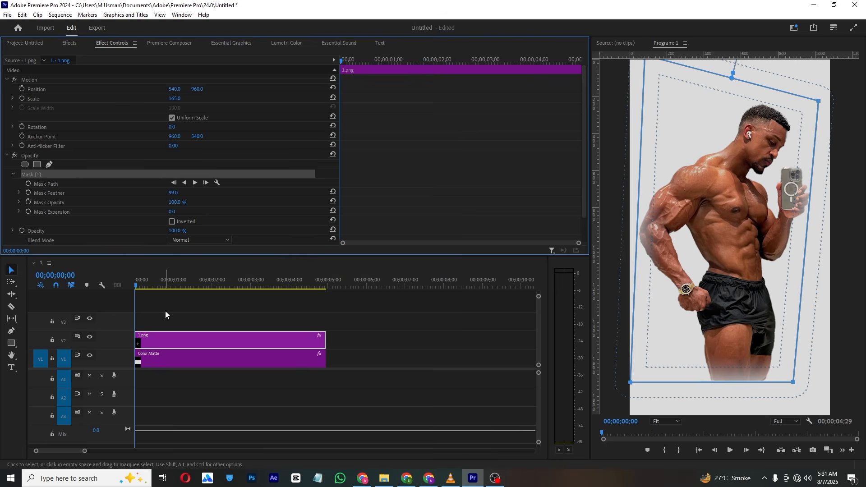
left_click(22, 98)
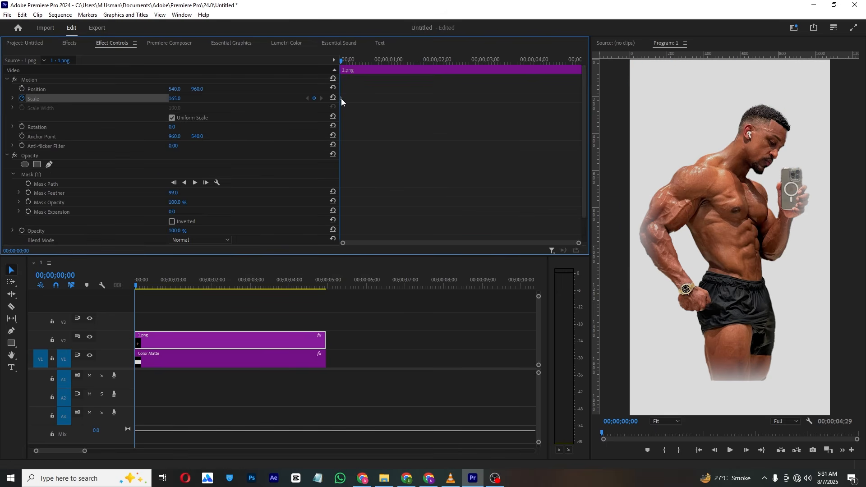
left_click_drag(342, 98, 426, 112)
left_click_drag(175, 98, 293, 81)
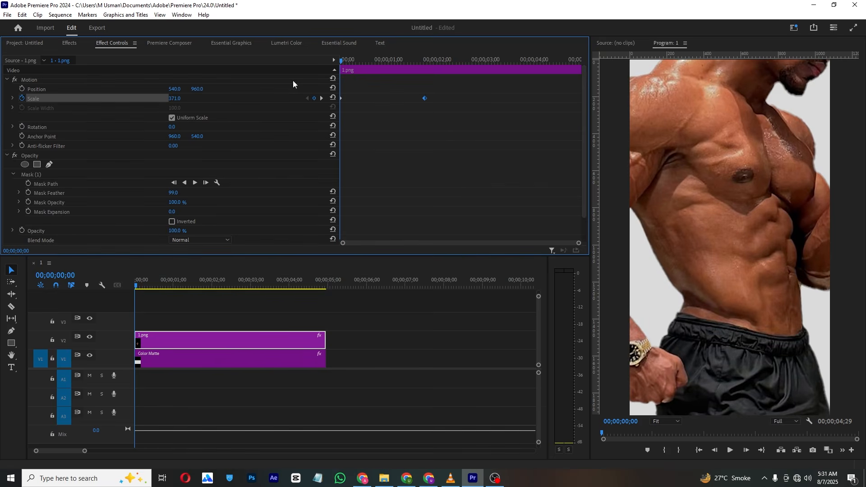
key("space")
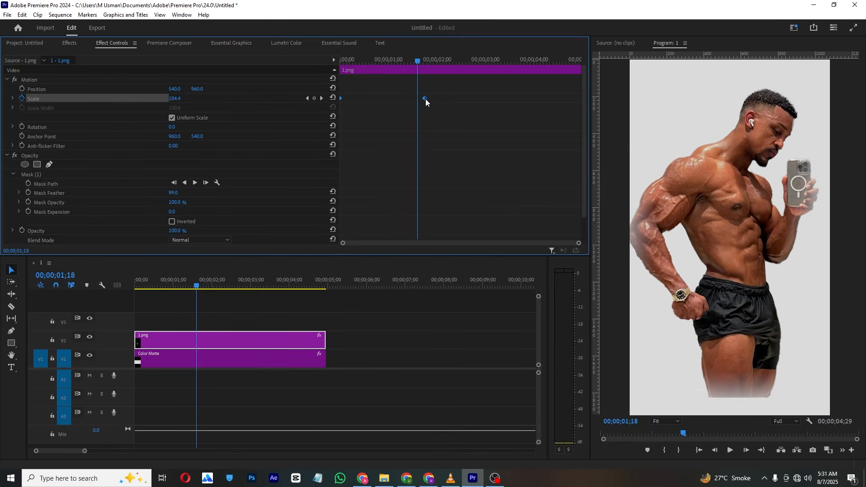
Apply Ease In to the Scale keyframes, view the speed graph and replay the eased zoom-out.
right_click(425, 99)
left_click(471, 227)
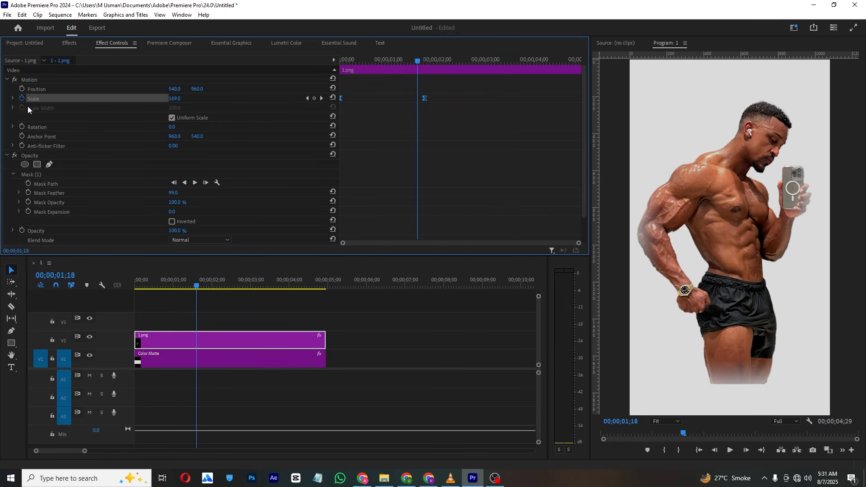
left_click(13, 98)
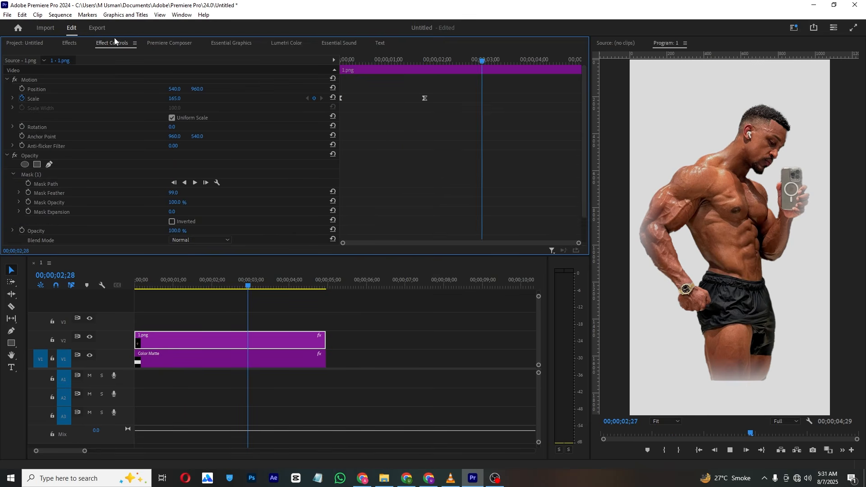
key("space")
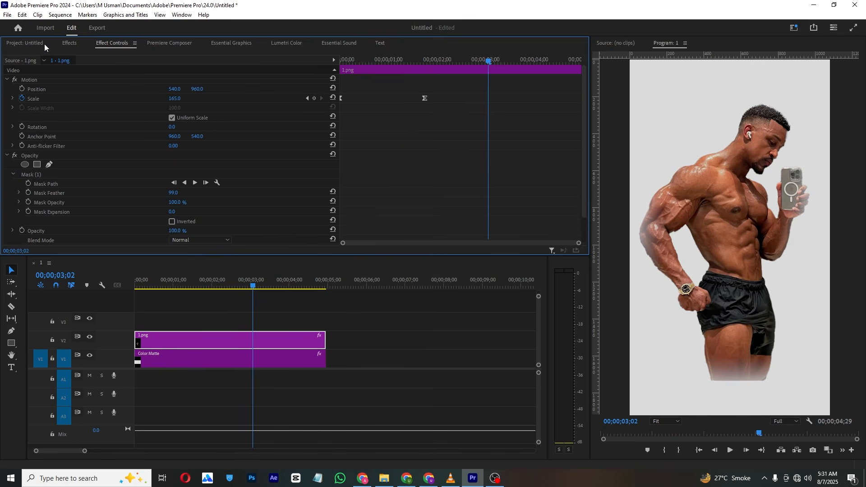
left_click(40, 44)
left_click(269, 189)
Create a new Color Matte from the project bin with its height set to 108.
right_click(143, 207)
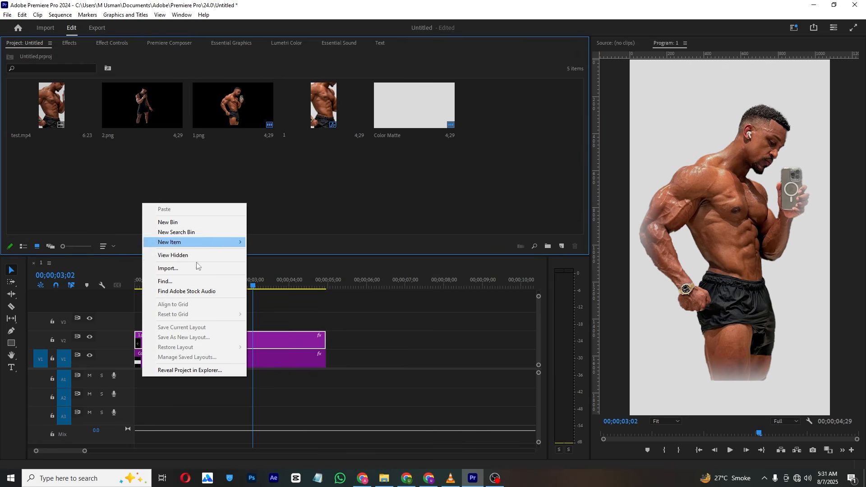
mouse_move(218, 241)
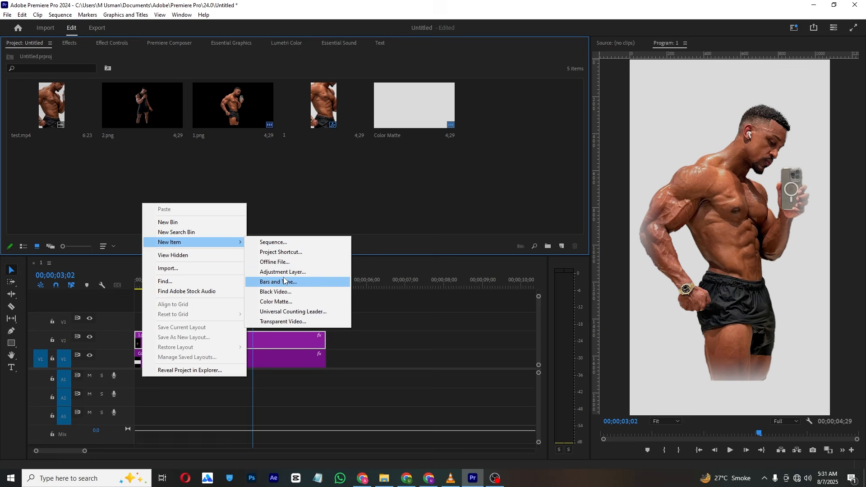
left_click(291, 302)
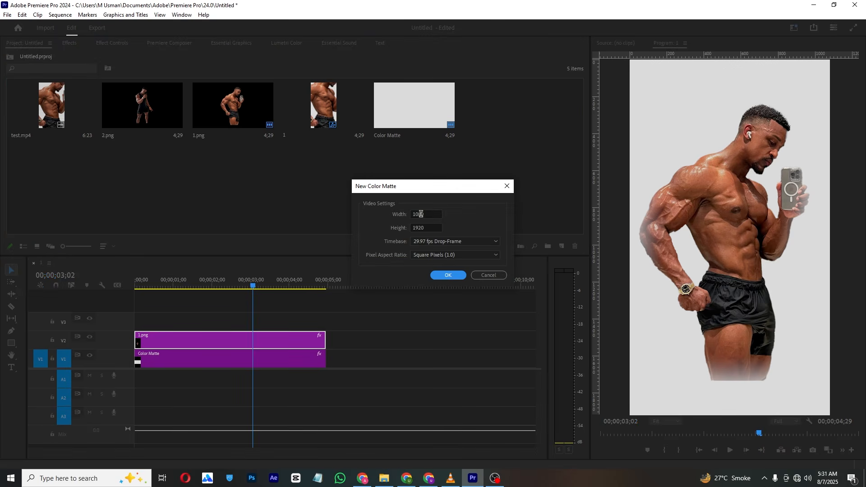
left_click(423, 228)
type("1")
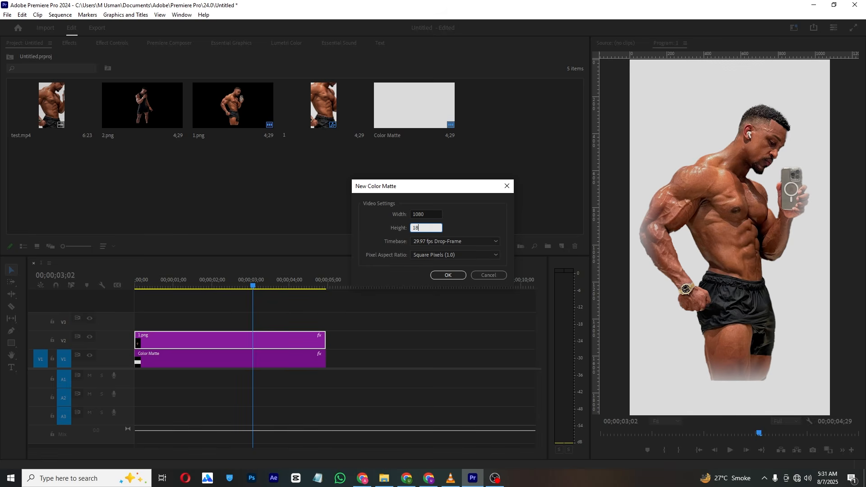
type("08")
key("Return")
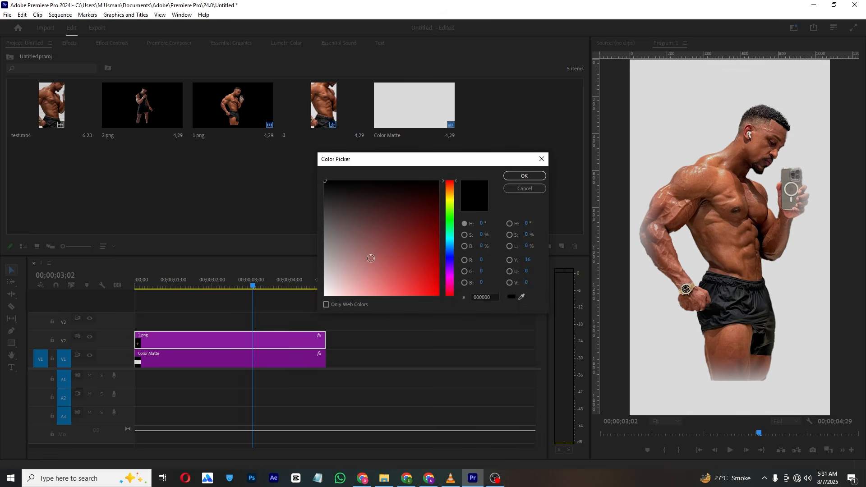
Pick a saturated dark green for the matte and keep the default name Color Matte.
left_click(451, 207)
left_click(436, 209)
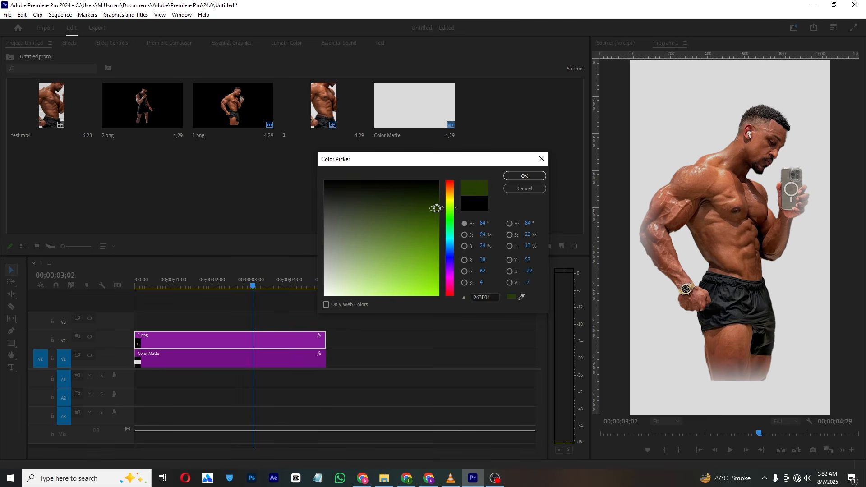
left_click(447, 223)
left_click_drag(435, 216, 442, 206)
left_click(523, 175)
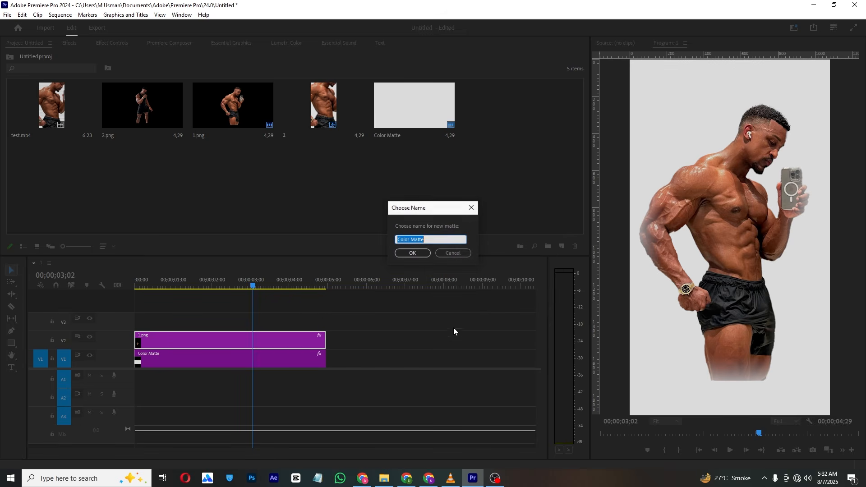
left_click(425, 253)
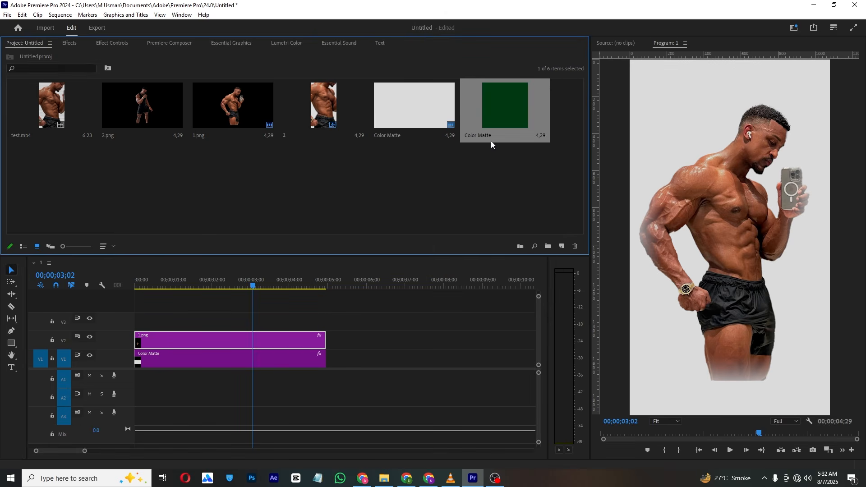
Place the green matte on the timeline above the man's image and shrink it to 74% scale.
left_click_drag(170, 278, 139, 324)
left_click_drag(198, 282, 122, 273)
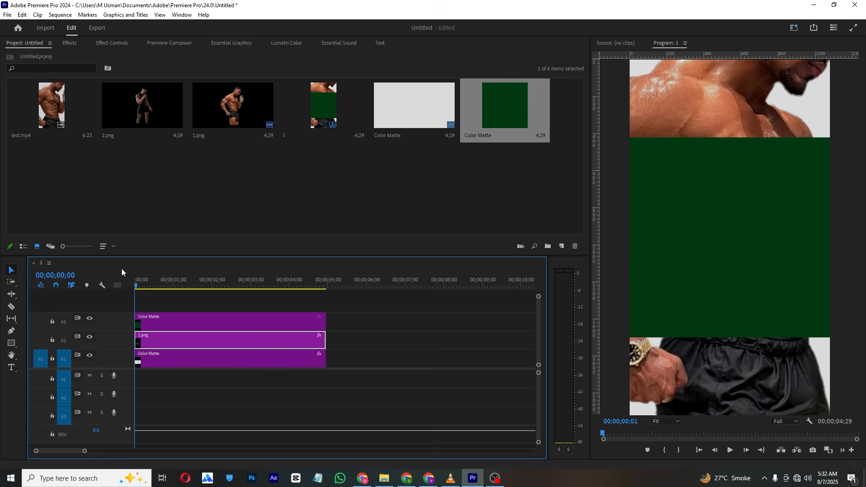
left_click(149, 321)
left_click(112, 43)
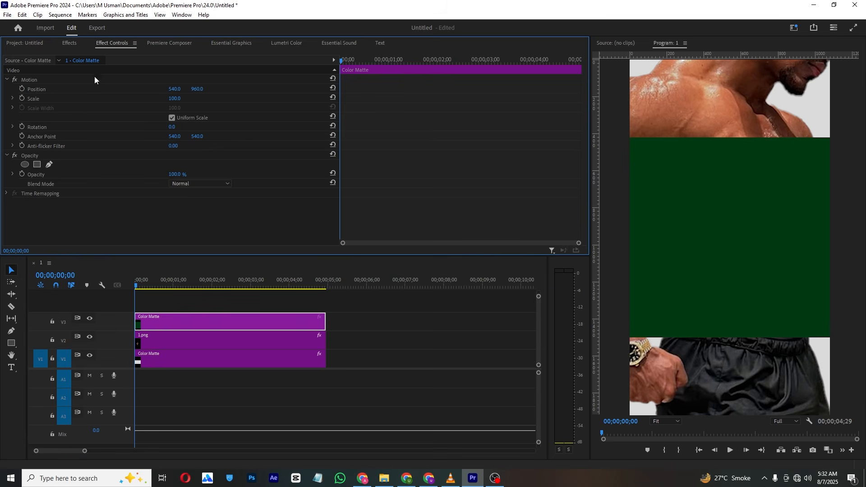
left_click_drag(174, 101, 163, 101)
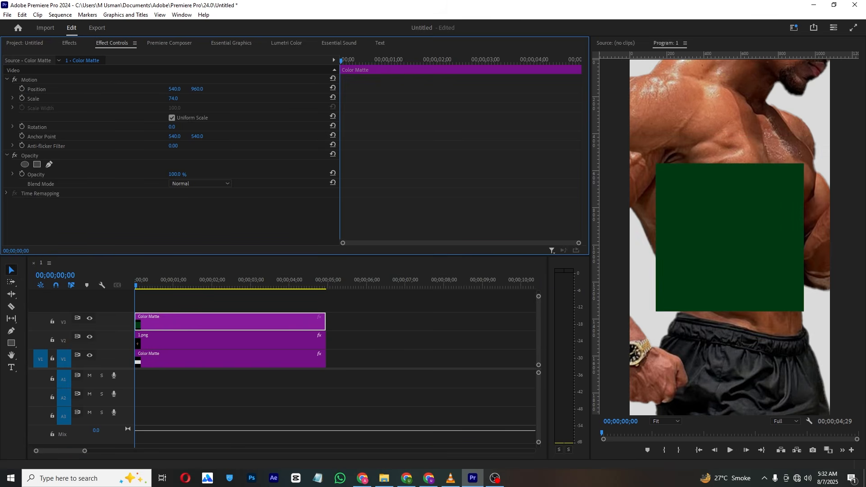
Unlink Uniform Scale, set Scale Height 77 and Scale Width 165, and move 1.png to a top track.
left_click(172, 119)
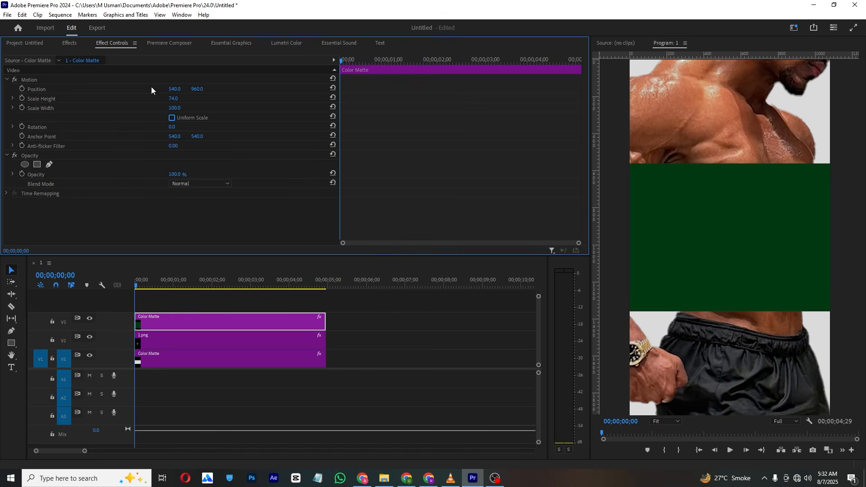
mouse_move(173, 98)
left_mouse_down()
mouse_move(156, 99)
mouse_move(175, 99)
left_mouse_up()
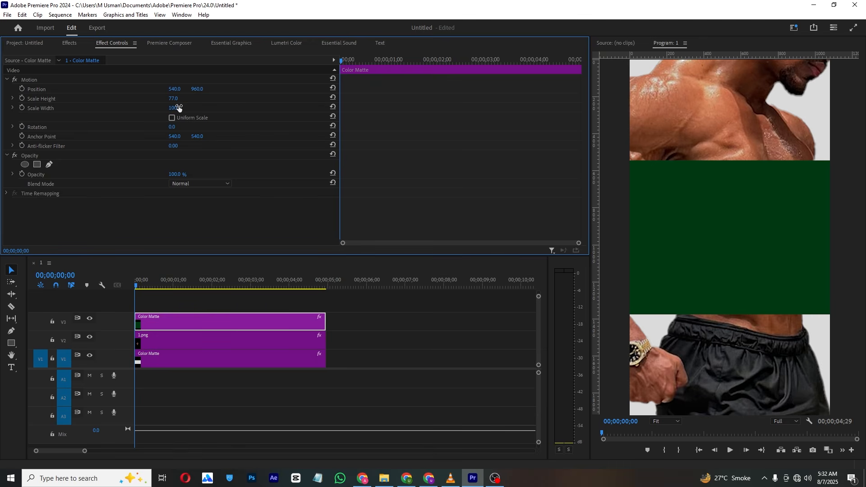
left_click_drag(179, 107, 208, 107)
left_click(171, 118)
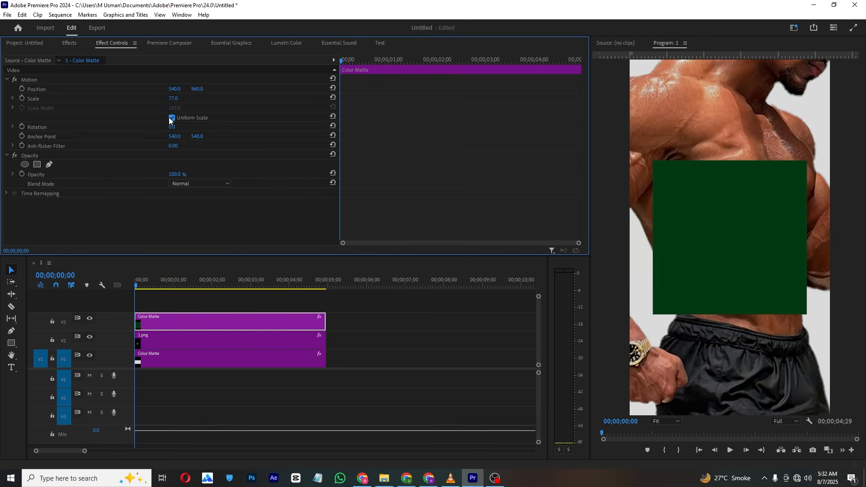
key("ctrl+r")
left_click(171, 118)
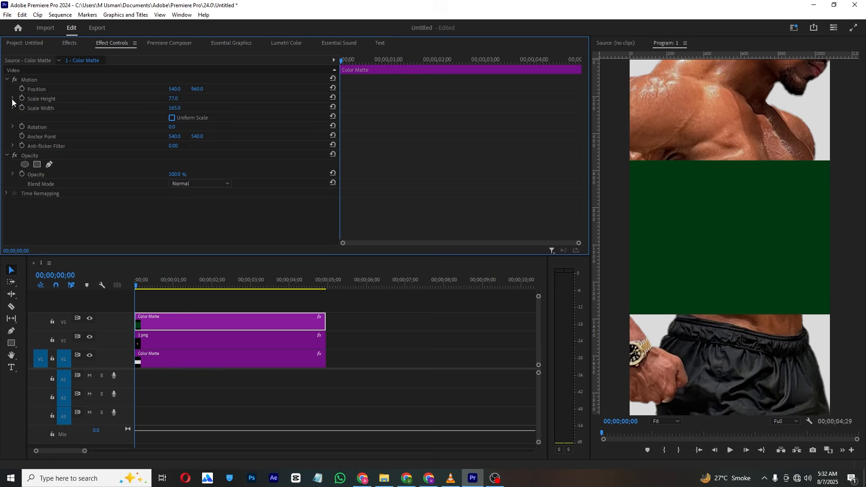
mouse_move(169, 345)
left_mouse_down()
mouse_move(163, 309)
mouse_move(164, 339)
left_mouse_up()
Layer the man above the green band, keep its height at 77, and keyframe Scale Width 165 near 1;21.
left_click_drag(170, 303, 170, 321)
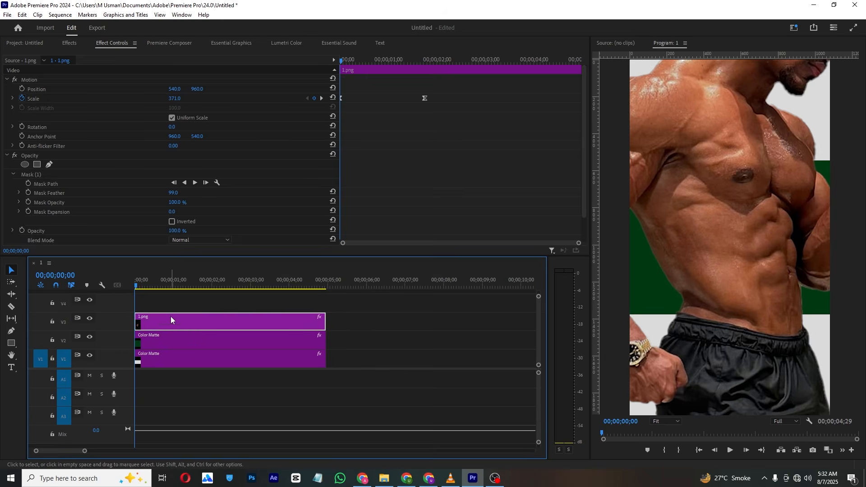
left_click_drag(170, 284, 201, 291)
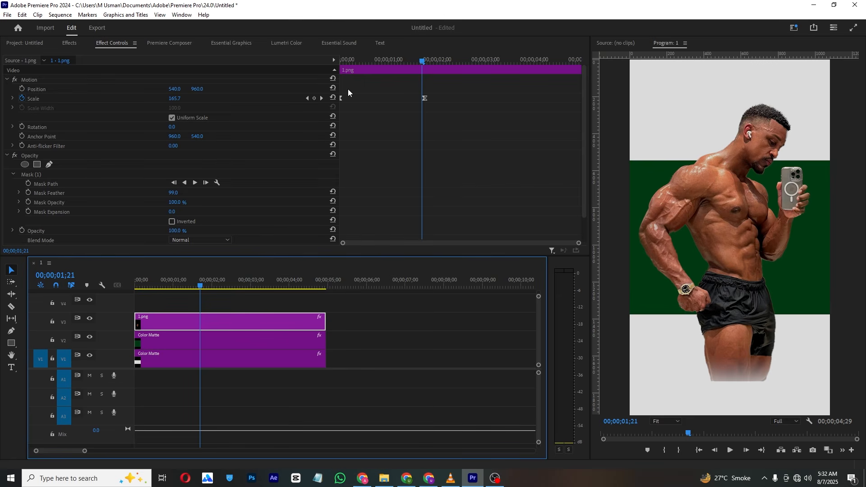
left_click(188, 342)
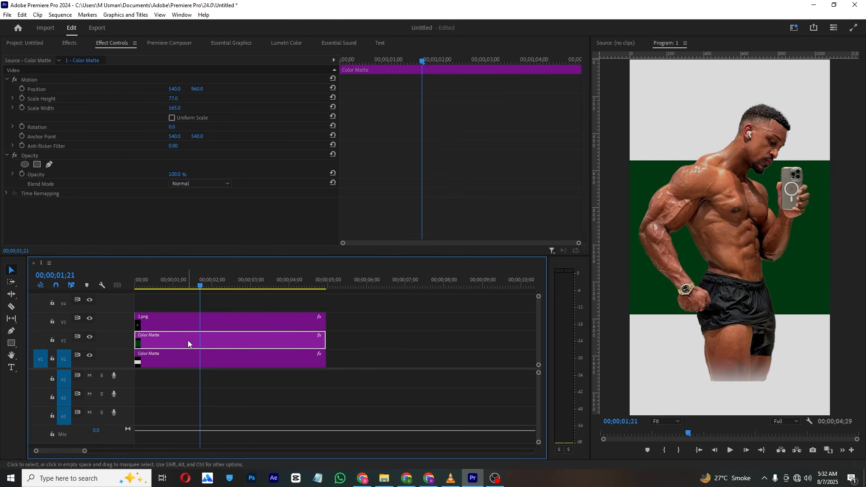
left_click_drag(176, 99, 161, 100)
key("ctrl+z")
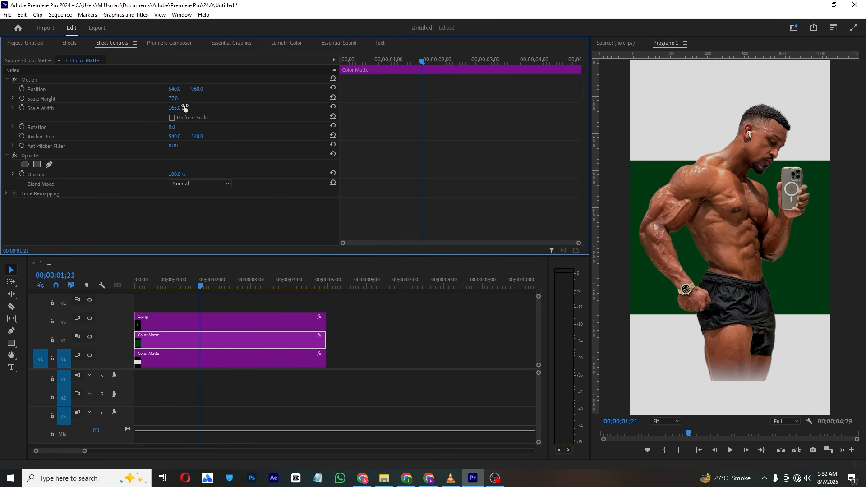
left_click(21, 108)
left_click_drag(363, 61, 316, 68)
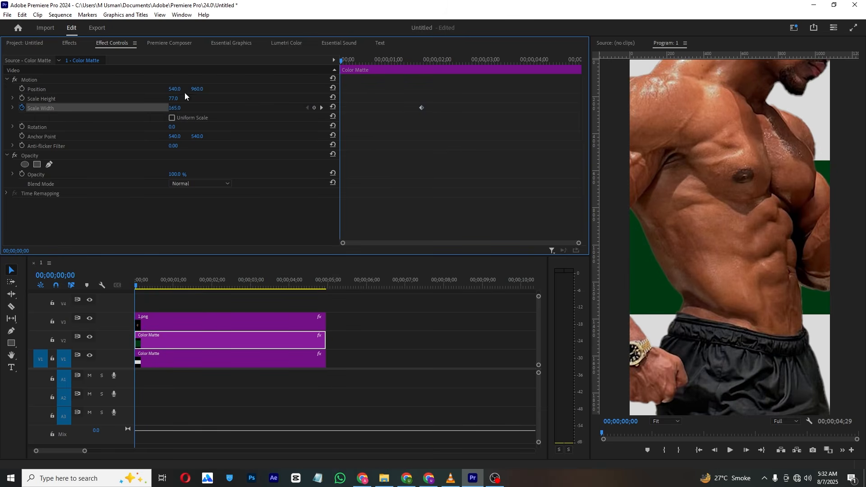
Set the band's Scale Width to 0 at the start and apply Ease In to both width keyframes.
left_click_drag(174, 108, 100, 107)
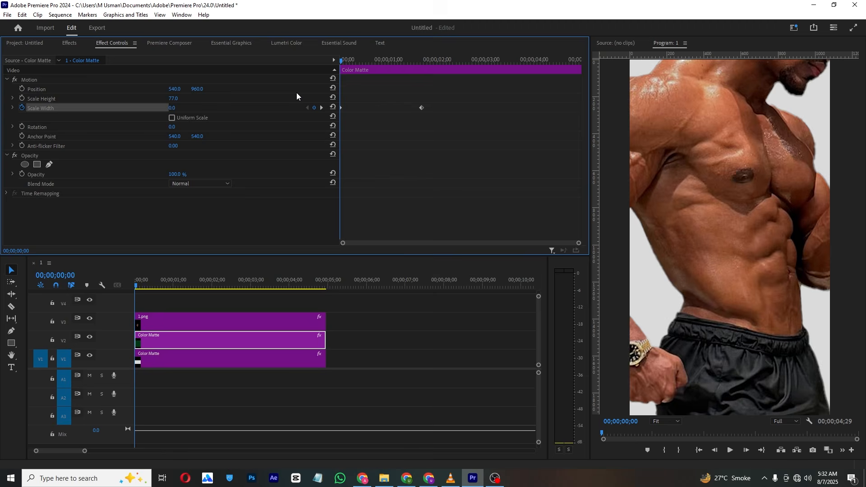
key("space")
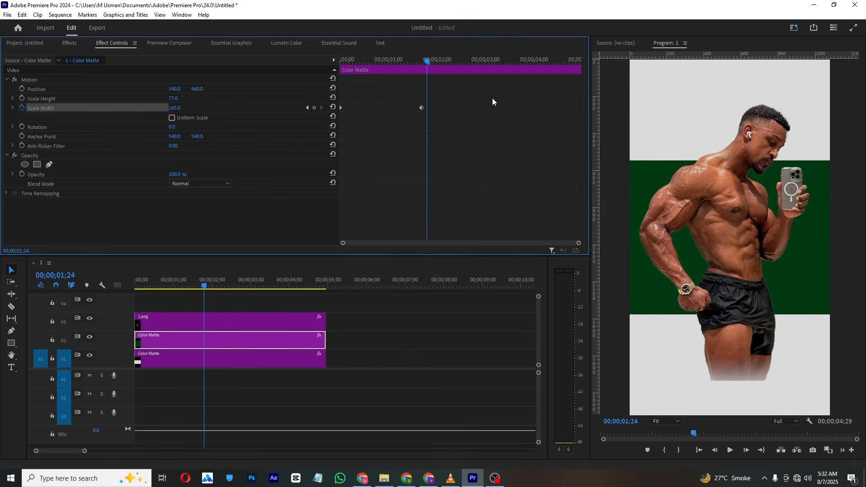
left_click_drag(467, 97, 324, 120)
right_click(422, 108)
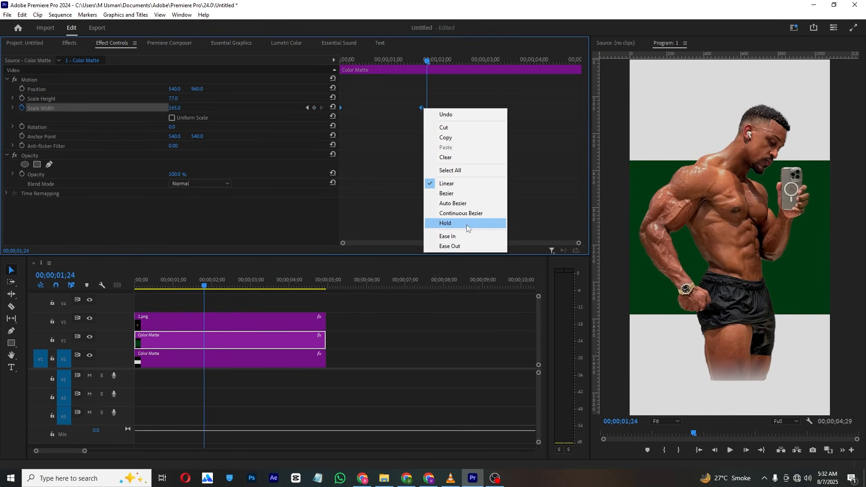
left_click(469, 237)
left_click(324, 44)
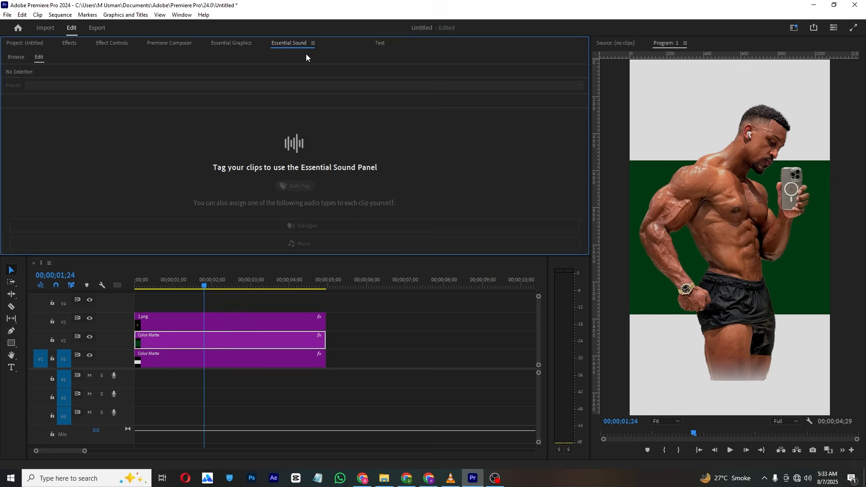
left_click(106, 43)
Move the man's end Scale keyframe earlier so his zoom finishes sooner, and replay from the start.
left_click(147, 308)
key("Home")
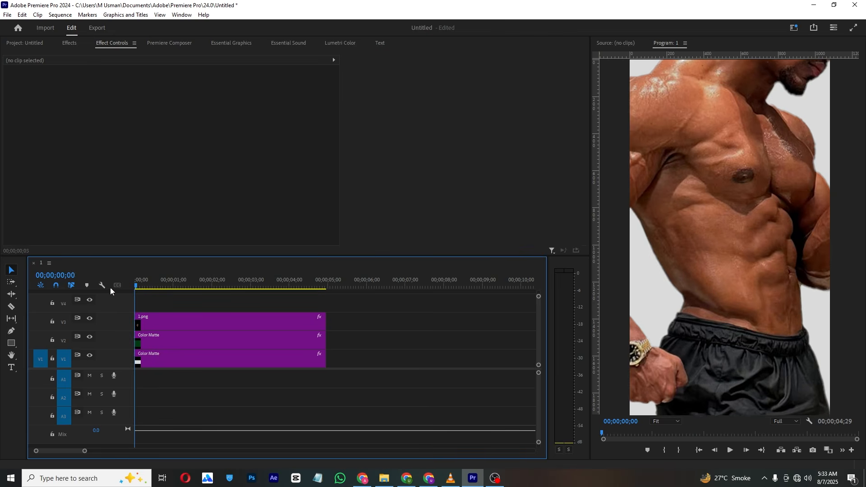
key("space")
key("space")
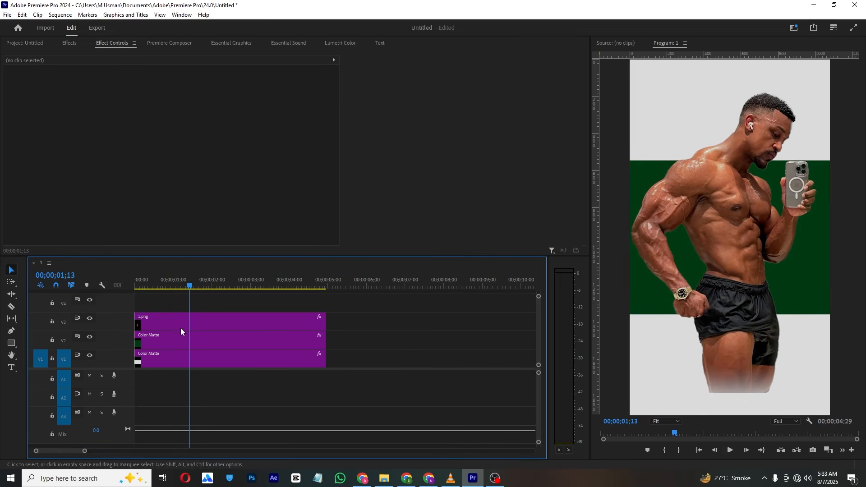
left_click(195, 316)
left_click_drag(425, 98, 388, 108)
left_click(188, 341)
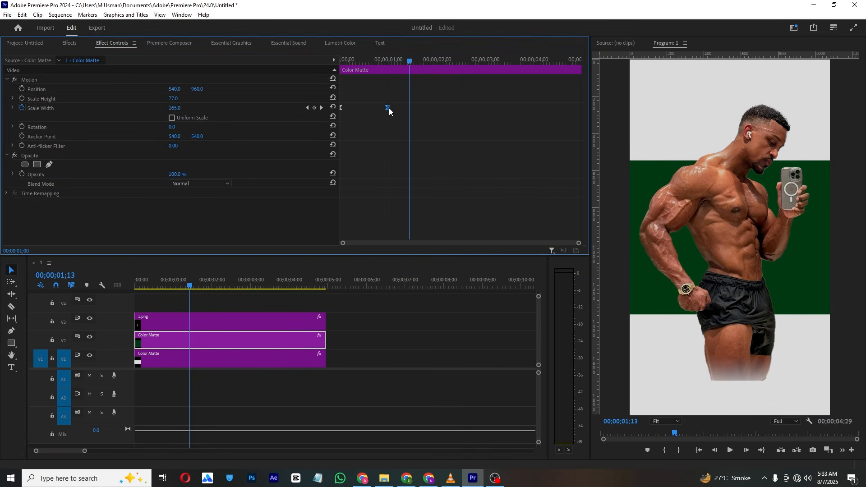
key("Home")
key("space")
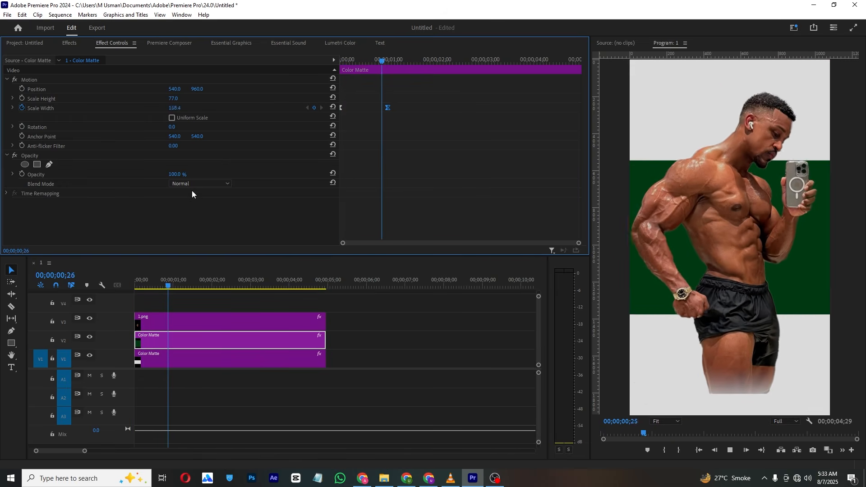
key("space")
Rewind test.mp4 in VLC and watch it from the start, then return to Premiere.
left_click(445, 478)
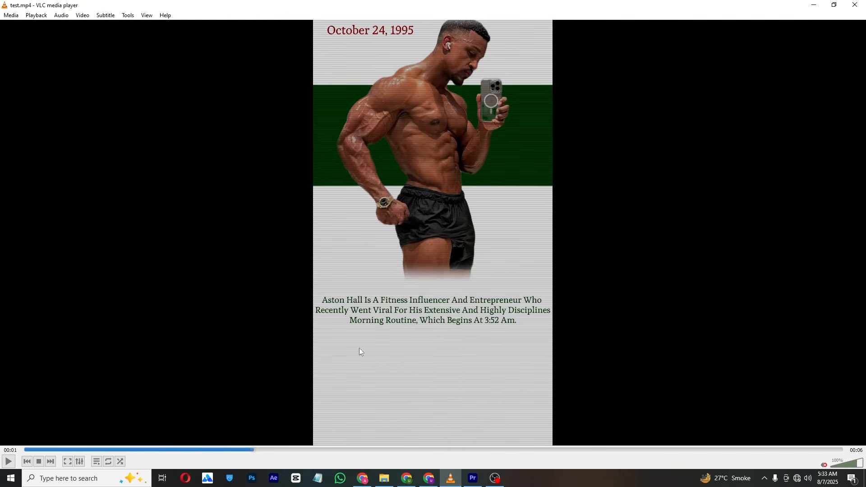
left_click_drag(23, 450, 143, 438)
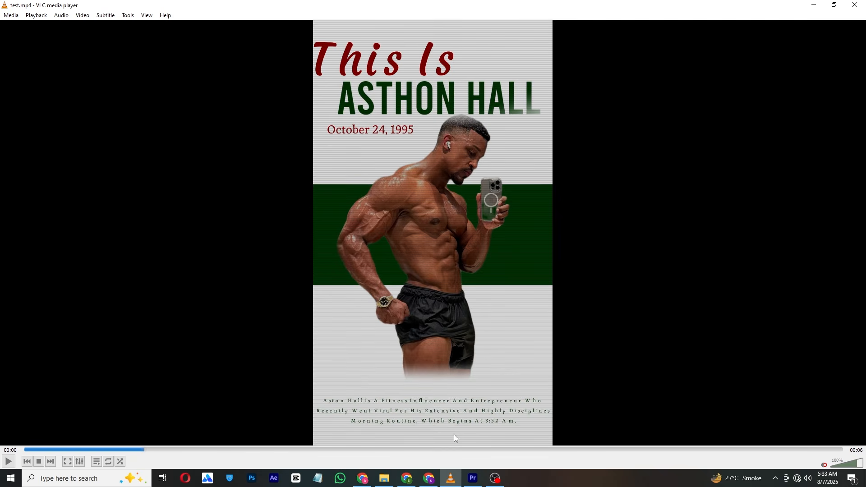
left_click(472, 478)
Add the Fade & Position Characters text preset on the track above the clips.
left_click(144, 43)
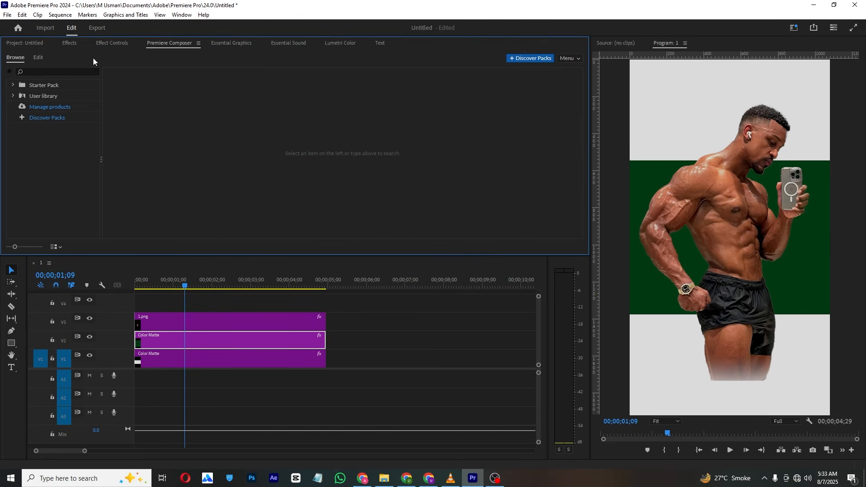
left_click(12, 85)
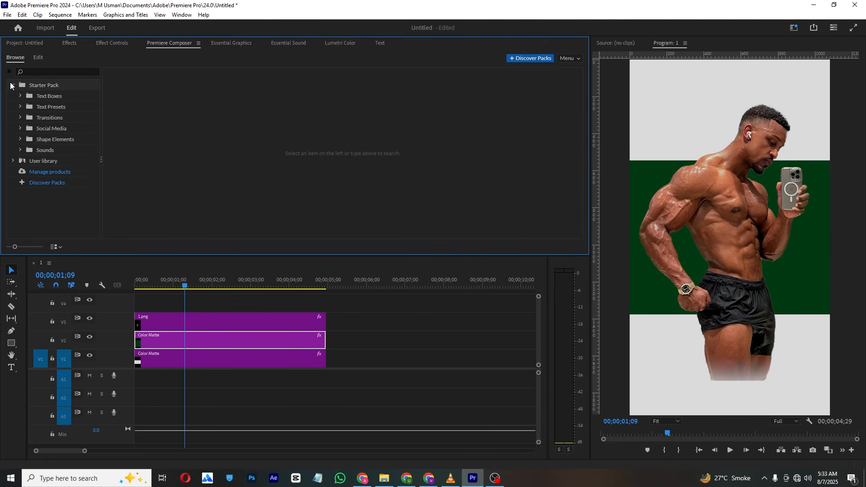
left_click(56, 108)
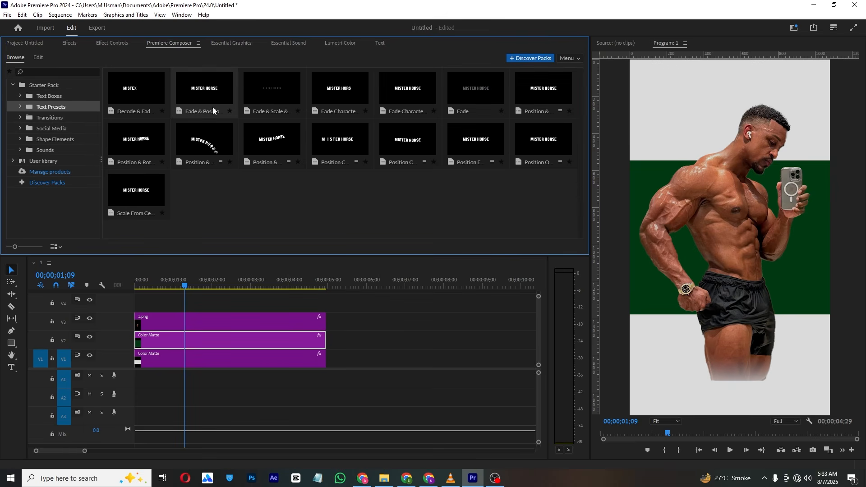
left_click_drag(208, 102, 125, 304)
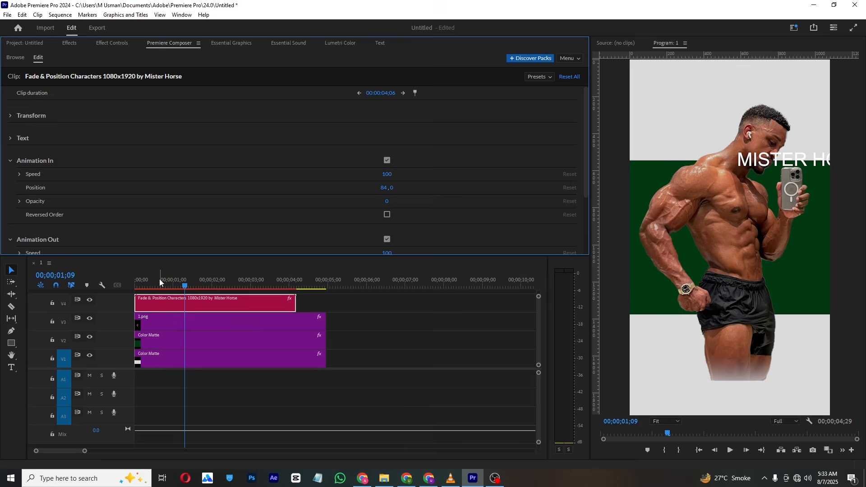
Scrub to preview the MISTER HORSE animation and open the title in Essential Graphics.
mouse_move(159, 279)
left_mouse_down()
mouse_move(141, 280)
mouse_move(166, 280)
mouse_move(144, 280)
mouse_move(157, 280)
left_mouse_up()
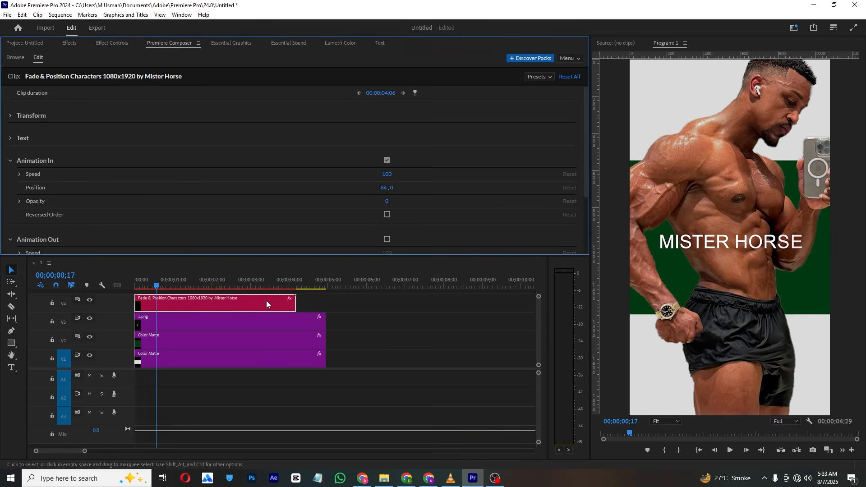
left_click_drag(311, 284, 170, 284)
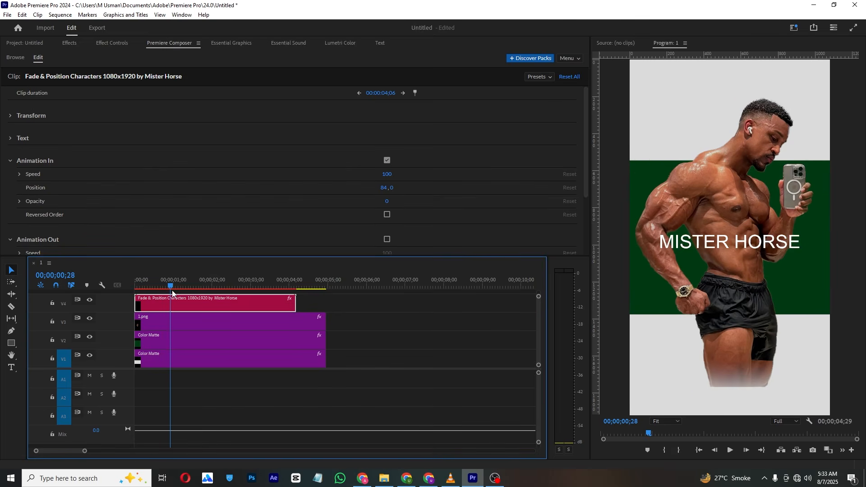
left_click(748, 244)
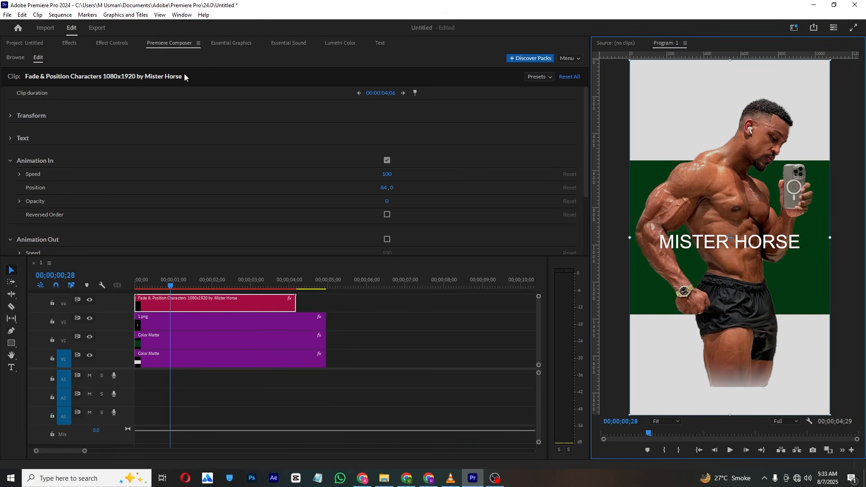
left_click(244, 44)
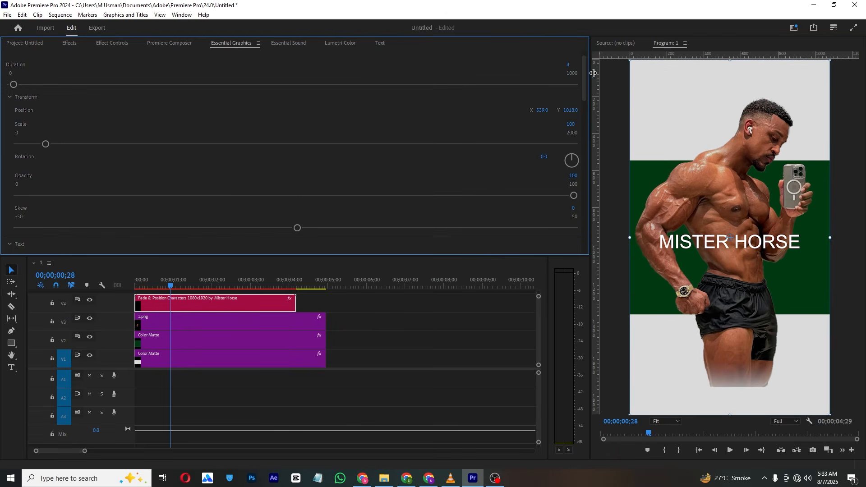
Replace the MISTER HORSE title text with the new name.
left_click_drag(584, 71, 586, 94)
double_click(119, 126)
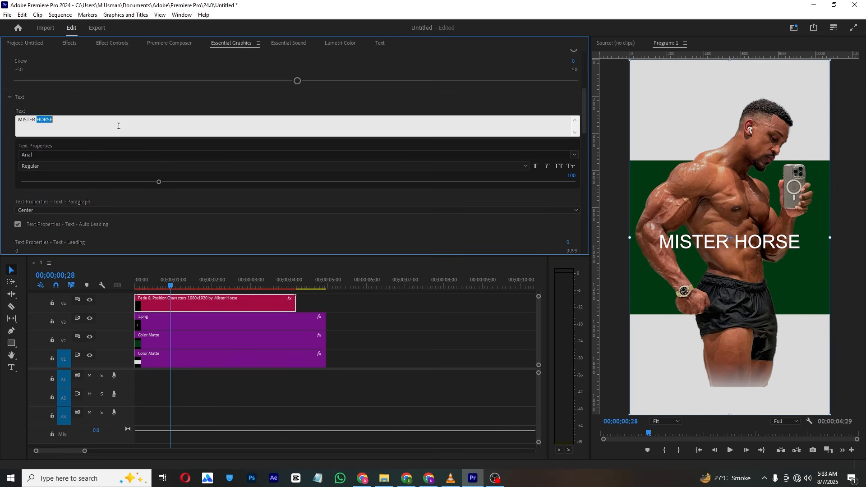
key("ctrl+a")
type("ats")
left_click(184, 143)
Set the title font to Akira Expanded Super Bold.
left_click(137, 156)
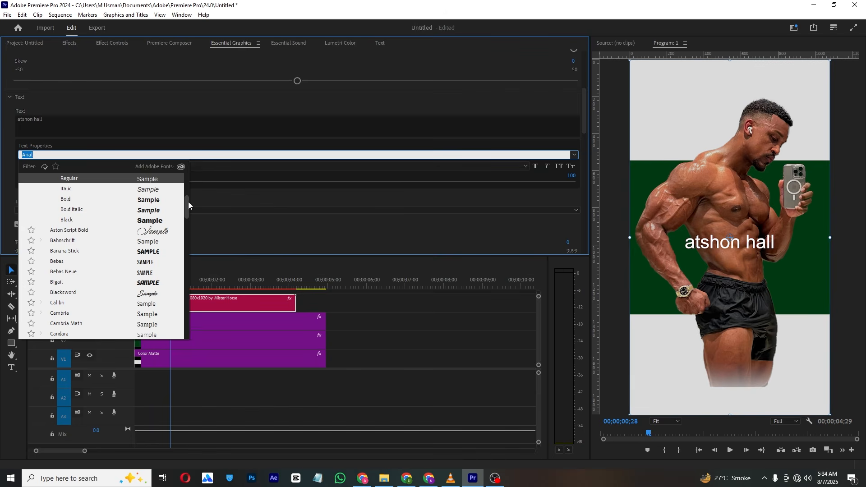
scroll(144, 215, "up", 3)
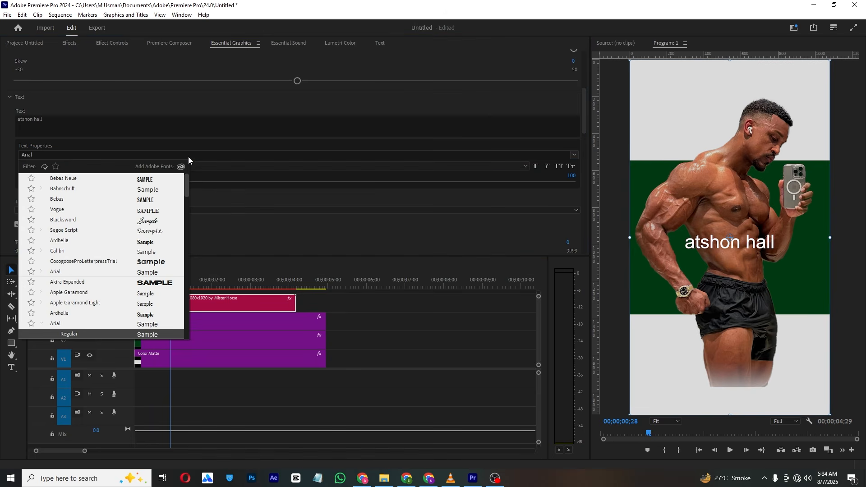
left_click(149, 282)
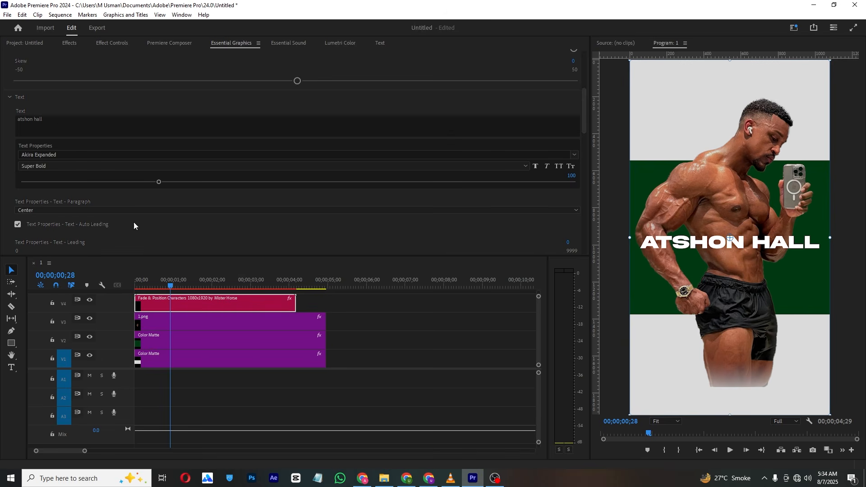
scroll(587, 105, "down", 5)
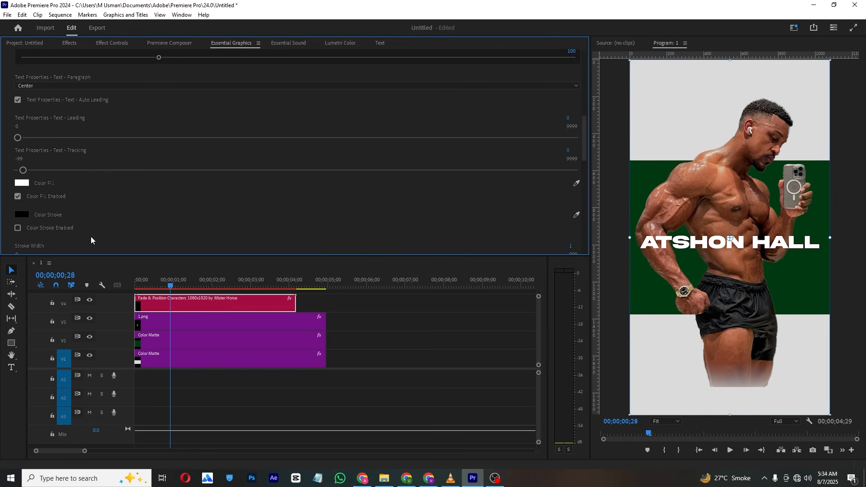
Fill the title with the band's dark green (003913), sampled with the eyedropper.
left_click(22, 184)
left_click(523, 297)
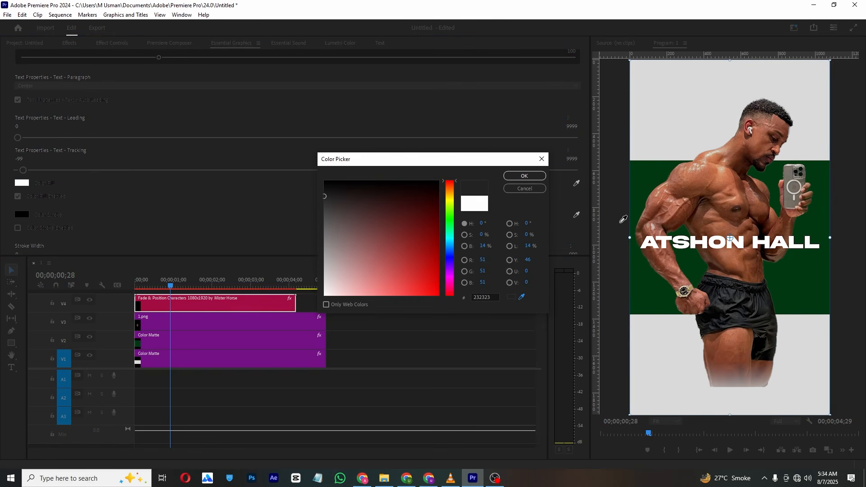
left_click(650, 181)
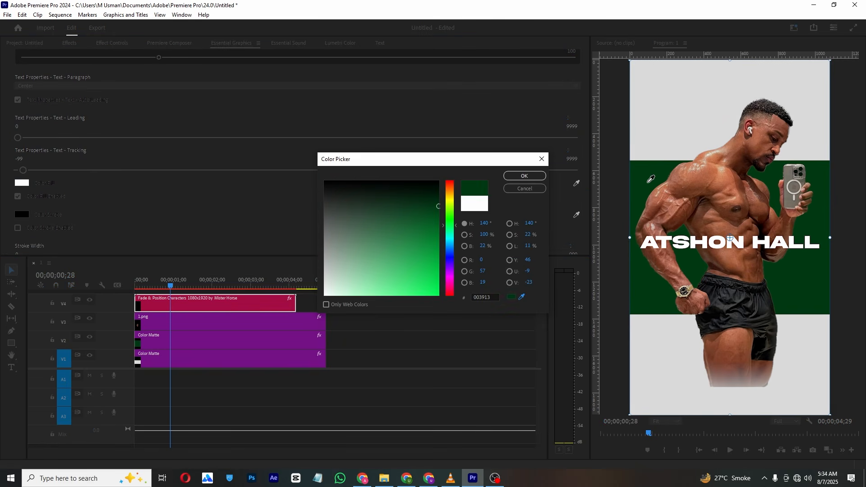
left_click(524, 175)
Raise the title to Position Y about 126 at the top of the poster and preview it.
left_click(125, 43)
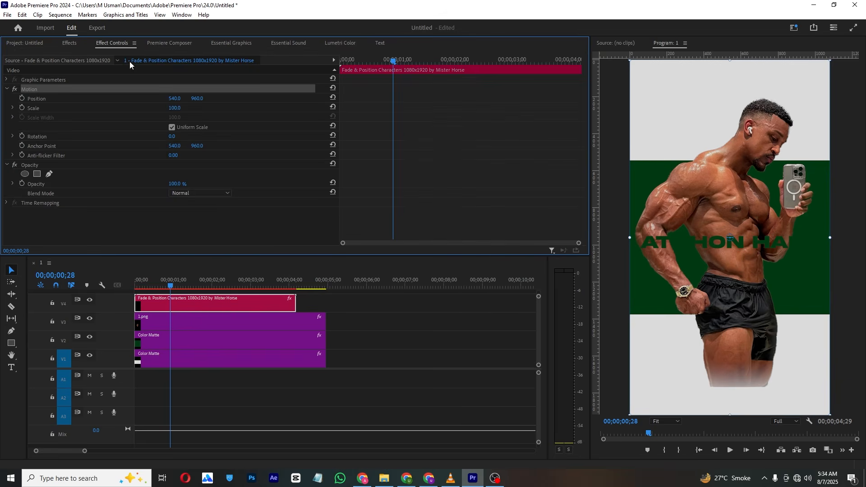
left_click_drag(199, 98, 214, 88)
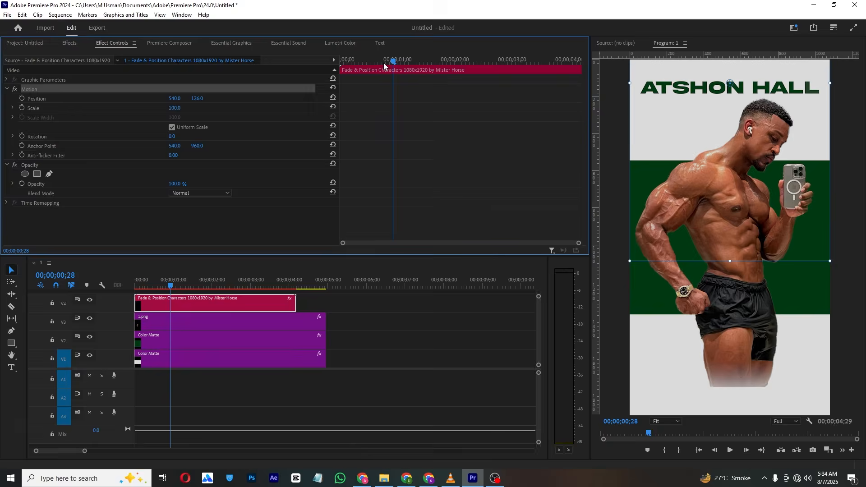
key("Home")
key("space")
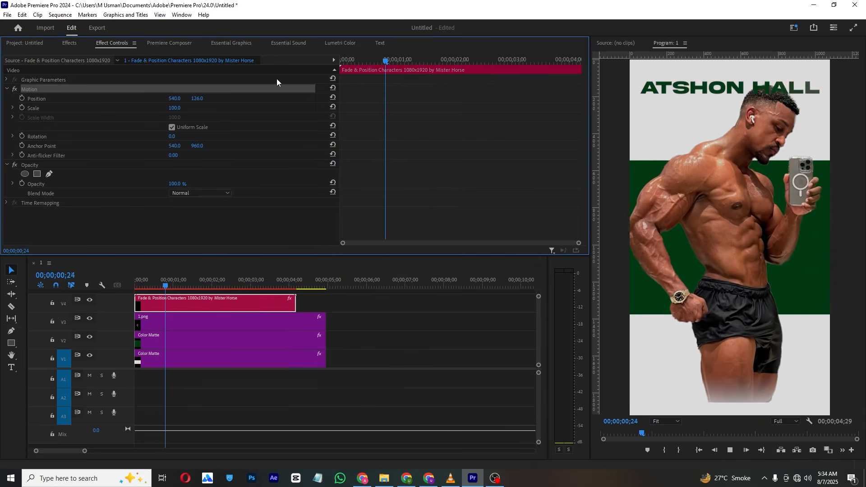
key("space")
Shift the V4 title clip so it ends with the other clips, then check its animation.
left_click_drag(173, 308, 204, 308)
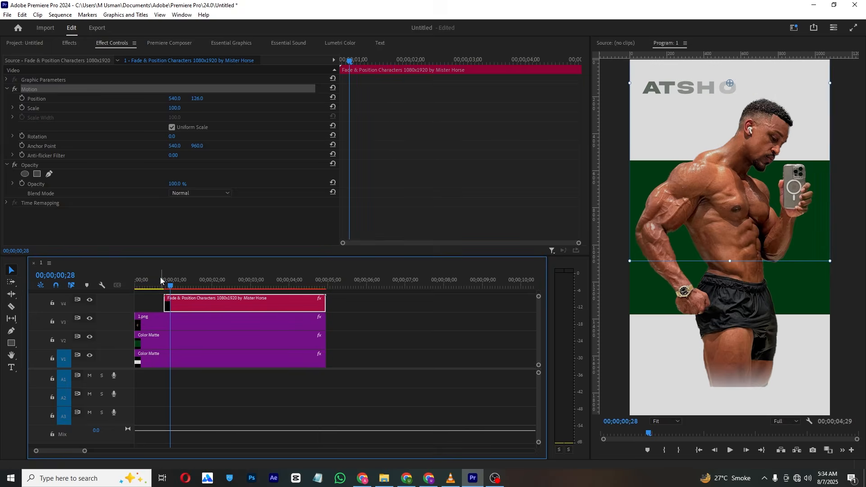
left_click_drag(158, 278, 100, 281)
key("space")
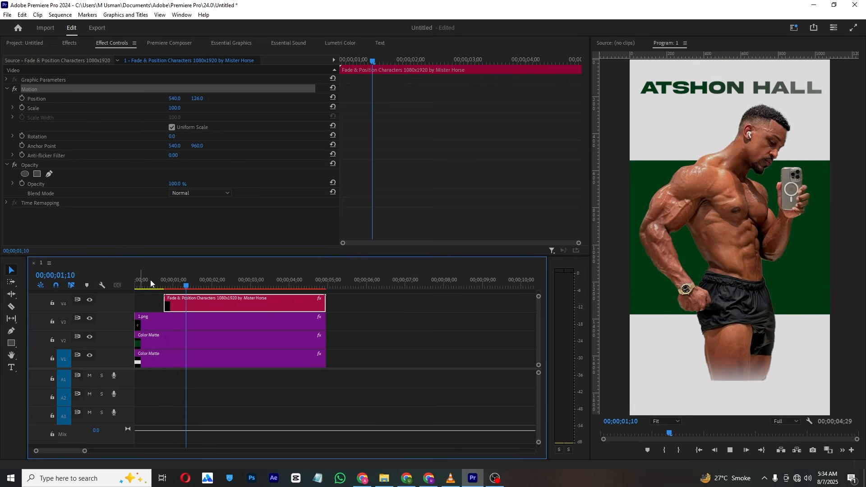
left_click(199, 283)
left_click_drag(199, 284, 178, 285)
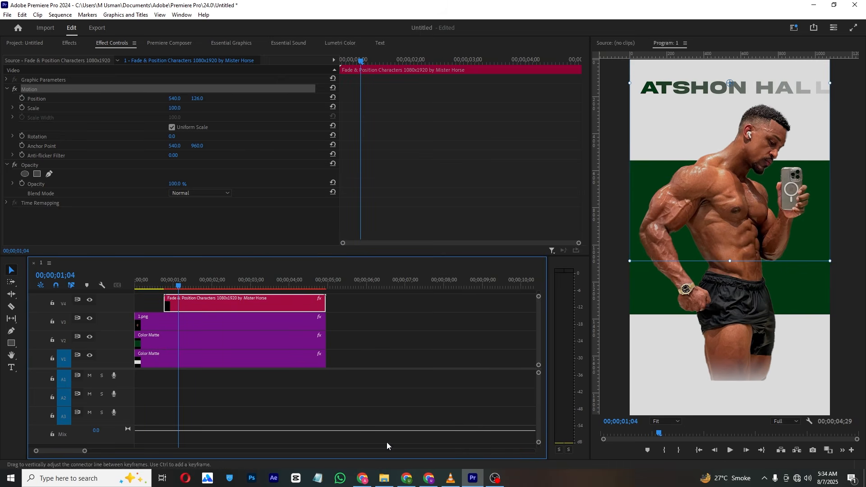
Open the Premiere Composer browser of text animation presets.
left_click(223, 44)
left_click(170, 43)
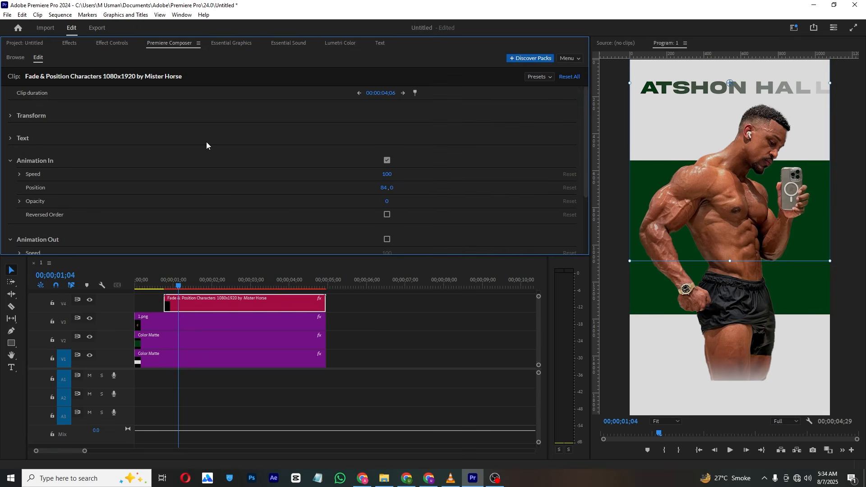
left_click(15, 58)
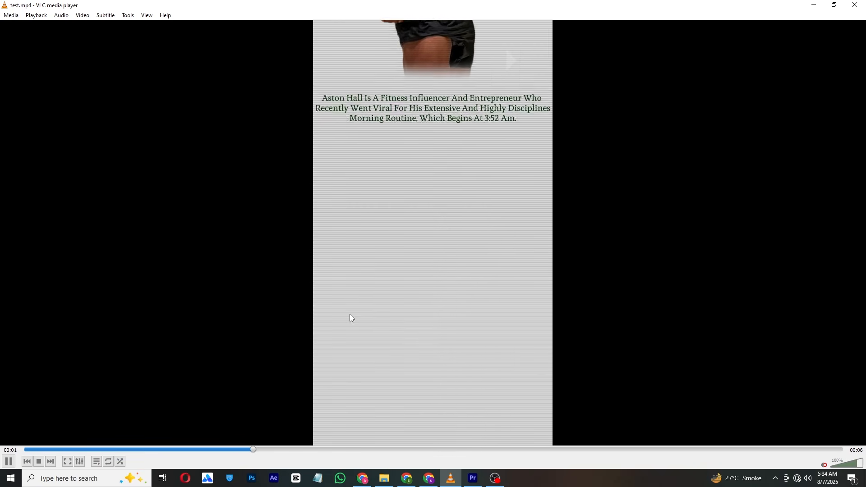
Pause the reference video, return to Premiere, and set the playhead to 00;00;02;29.
key("space")
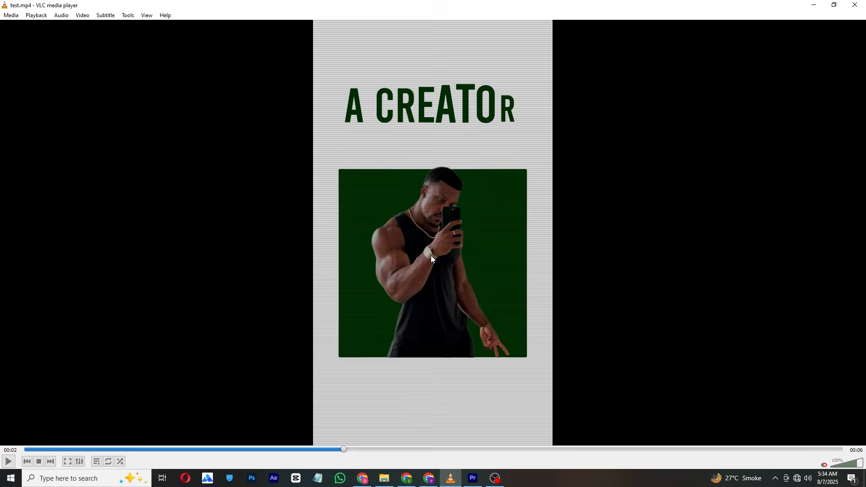
left_click(475, 478)
left_click_drag(179, 285, 250, 290)
left_click_drag(354, 300, 230, 355)
right_click(231, 356)
Nest the title and image clips into Nested Sequence 01.
left_click(362, 296)
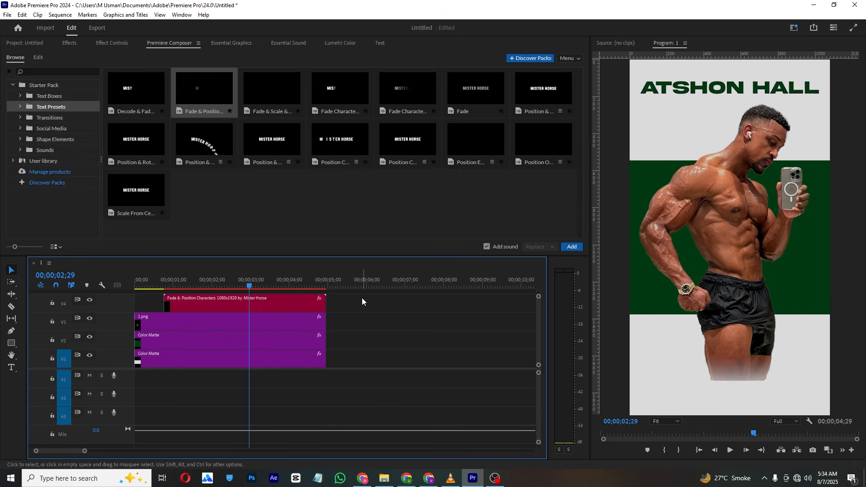
left_click_drag(361, 296, 268, 339)
right_click(268, 340)
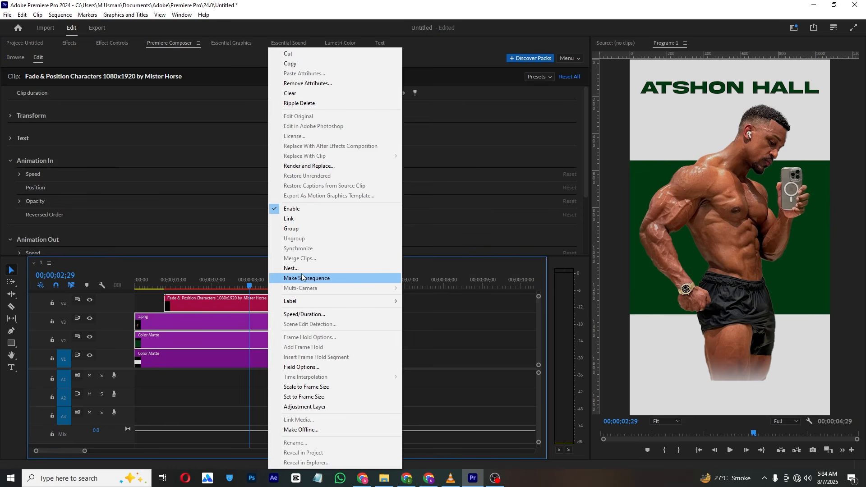
left_click(307, 268)
key("Return")
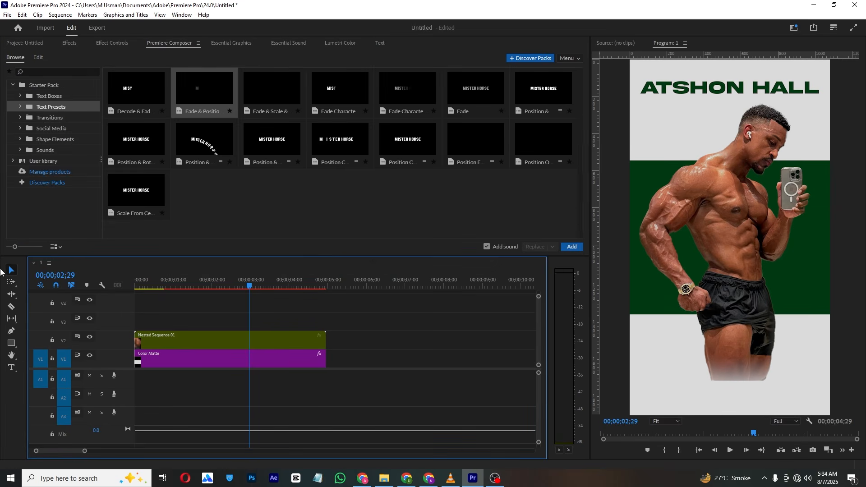
Split the nested clip at the playhead near 3 seconds and select the second part.
left_click(10, 308)
left_click(253, 337)
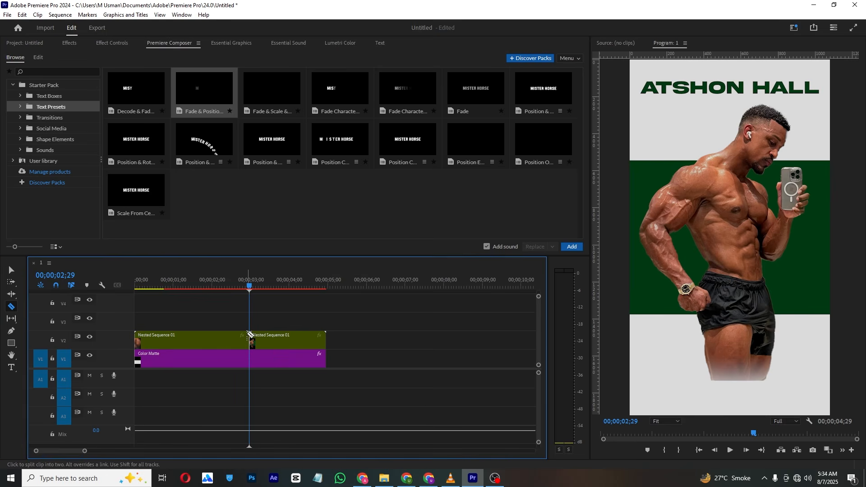
key("v")
left_click(271, 340)
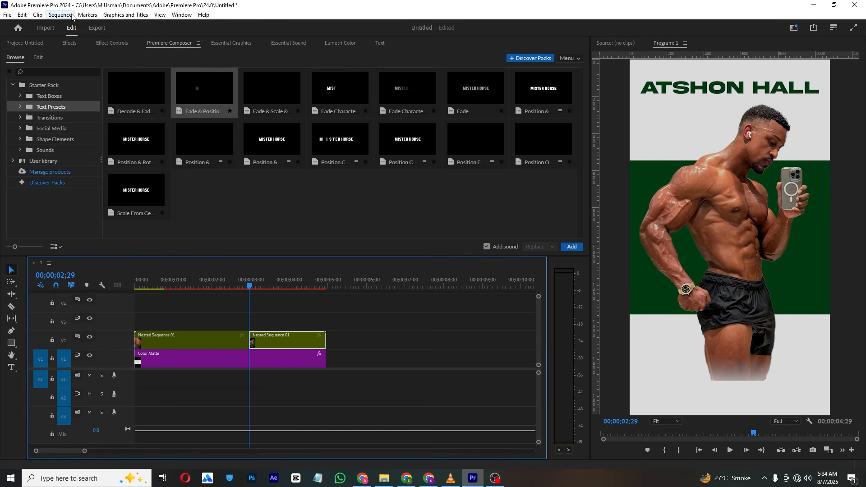
Keyframe the second part's Position to slide up off the poster to 540,-840 by 03;17.
left_click(112, 43)
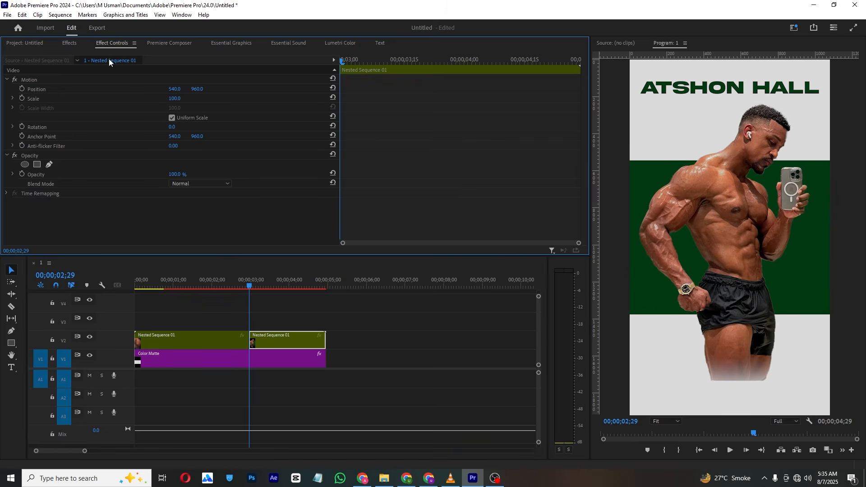
left_click(21, 89)
left_click_drag(346, 59, 413, 63)
left_click_drag(197, 88, 115, 89)
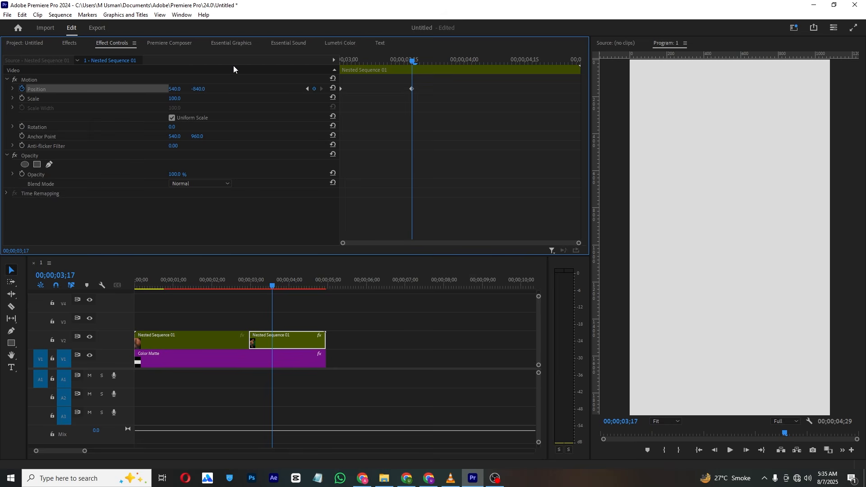
left_click_drag(361, 60, 270, 60)
key("space")
key("space")
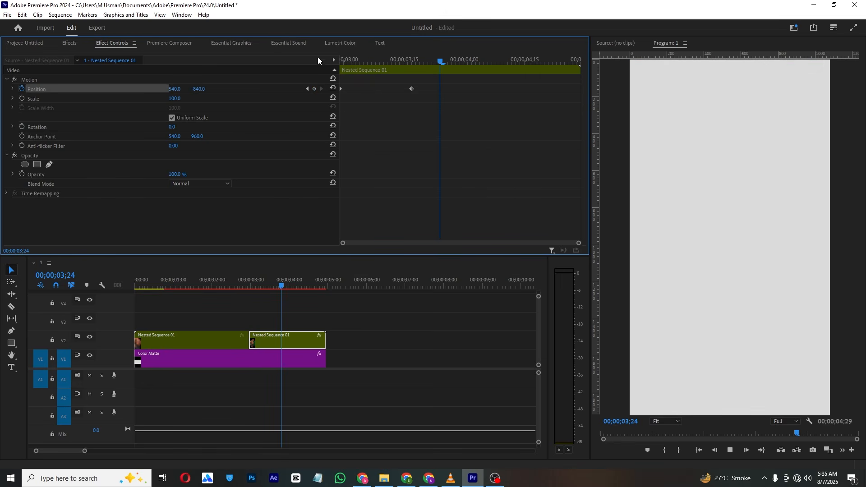
Apply Ease In to the Position keyframe and set the playhead to 03;18.
right_click(408, 92)
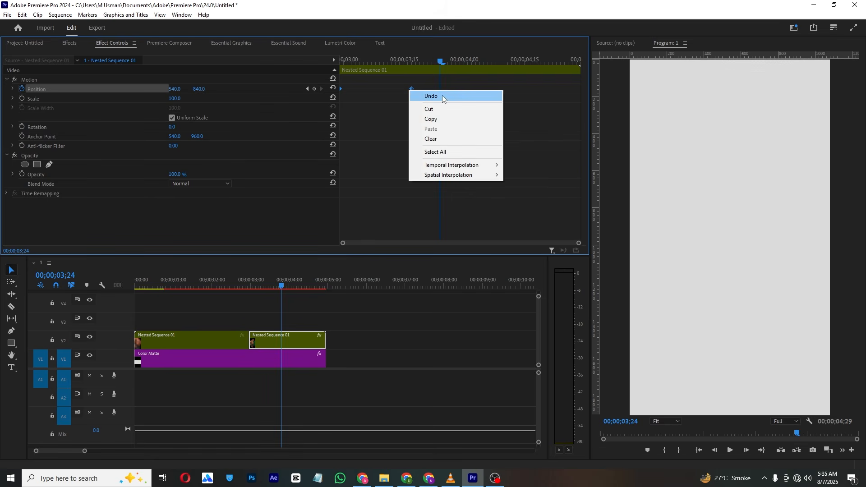
mouse_move(455, 165)
left_click(526, 219)
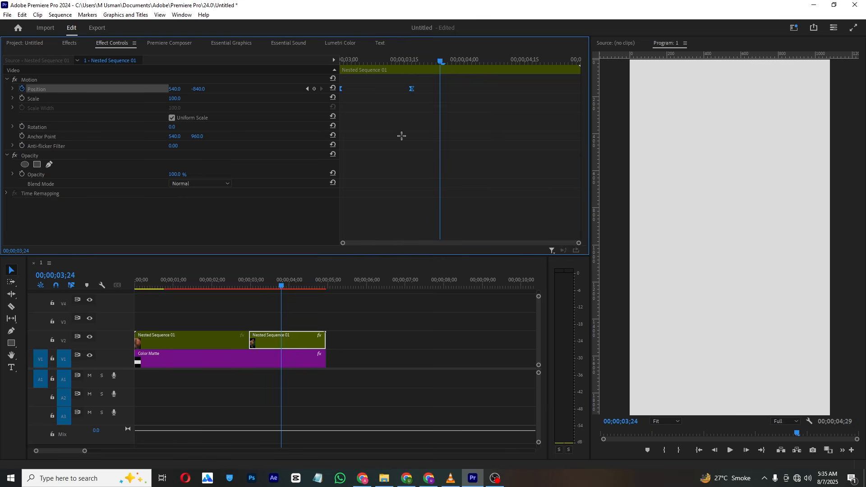
left_click(414, 62)
left_click_drag(414, 62, 416, 64)
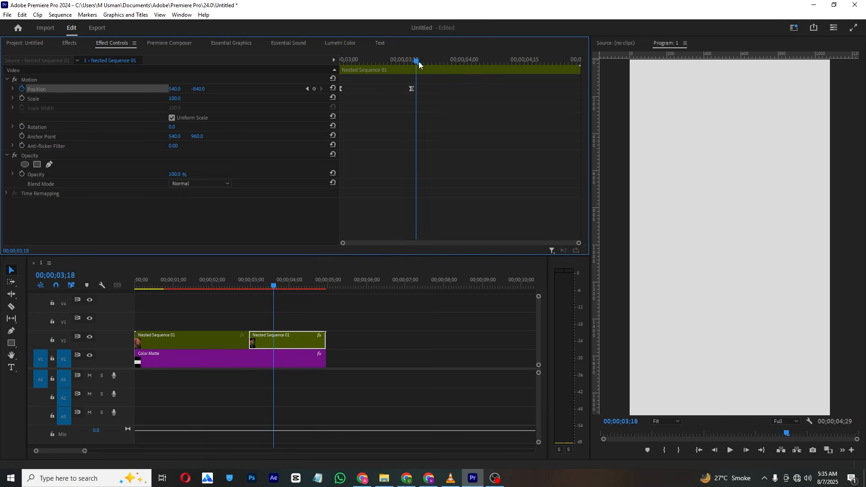
left_click(23, 43)
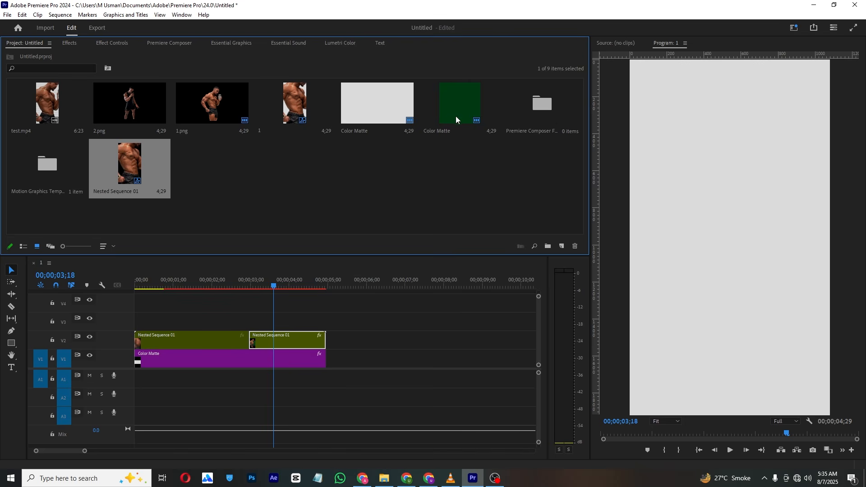
Place the green Color Matte on V3, scale it to 81×82 at Position Y 1004, and add 2.png on V4.
left_click_drag(456, 116, 272, 300)
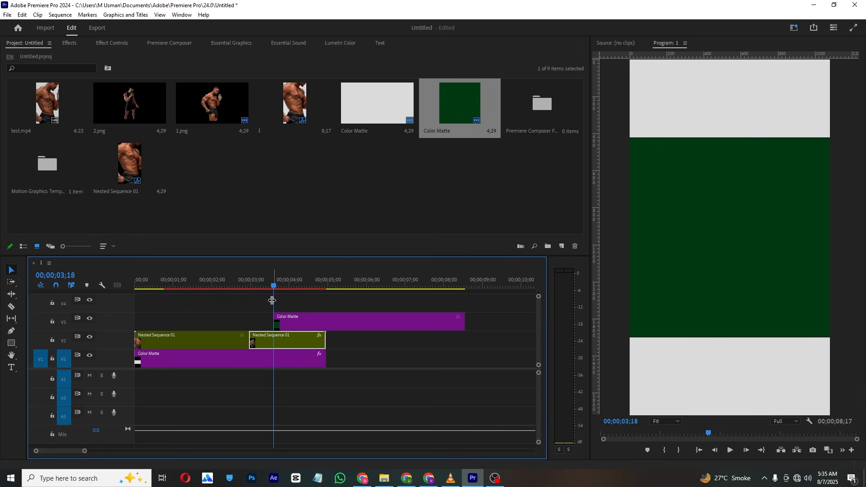
left_click(294, 317)
left_click(113, 42)
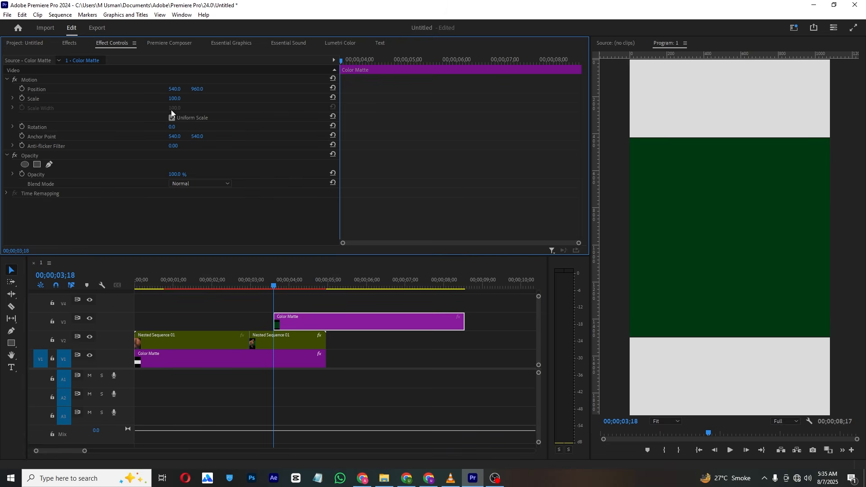
mouse_move(173, 98)
left_mouse_down()
mouse_move(155, 98)
mouse_move(169, 98)
mouse_move(150, 117)
mouse_move(220, 90)
mouse_move(167, 109)
mouse_move(180, 99)
mouse_move(184, 108)
left_mouse_up()
left_click(174, 119)
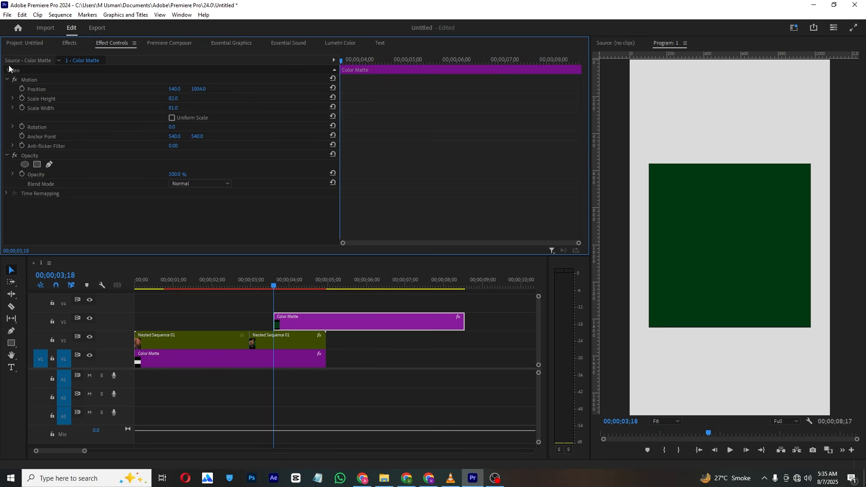
left_click(22, 44)
left_click_drag(121, 112, 277, 310)
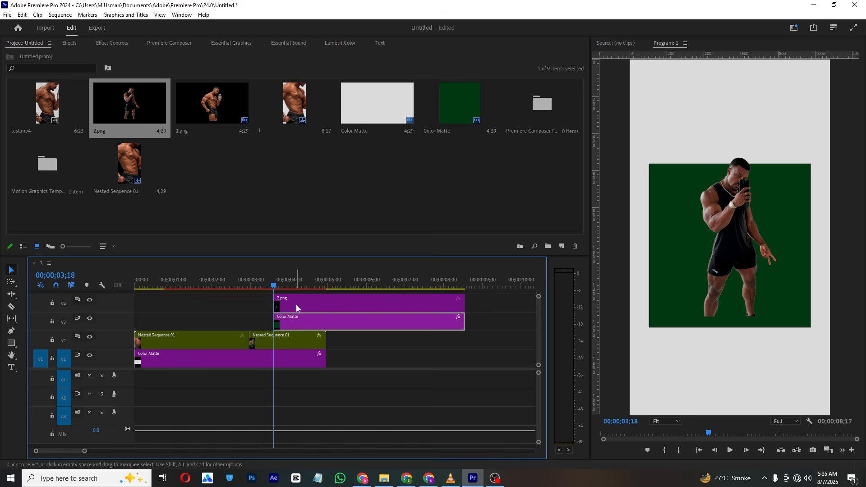
Apply the Crop effect to the 2.png clip.
left_click(297, 304)
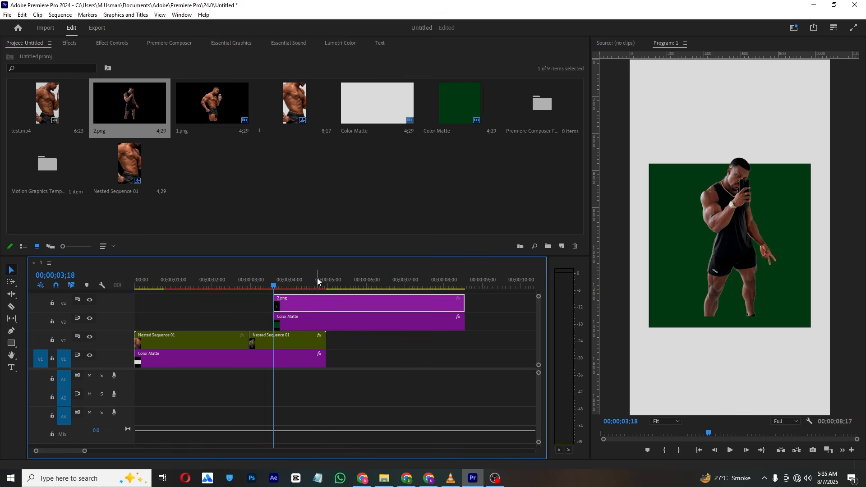
left_click(69, 43)
left_click(68, 55)
type("cr")
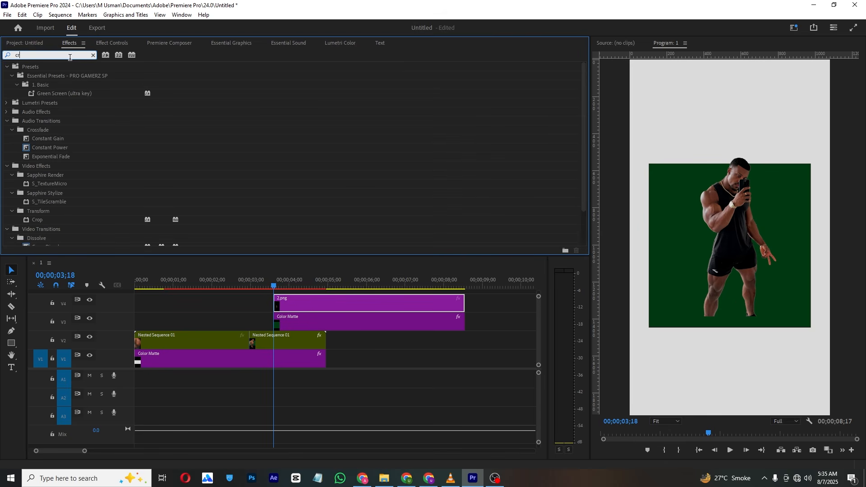
type("op")
left_click_drag(50, 118, 334, 304)
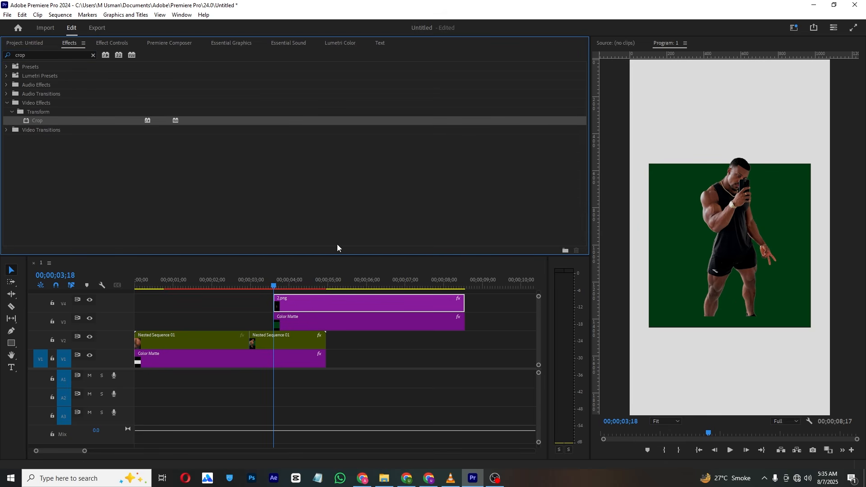
Crop the bottom and 6.6% off the top of 2.png, and scale the man to 144%.
left_click(113, 43)
left_click(47, 203)
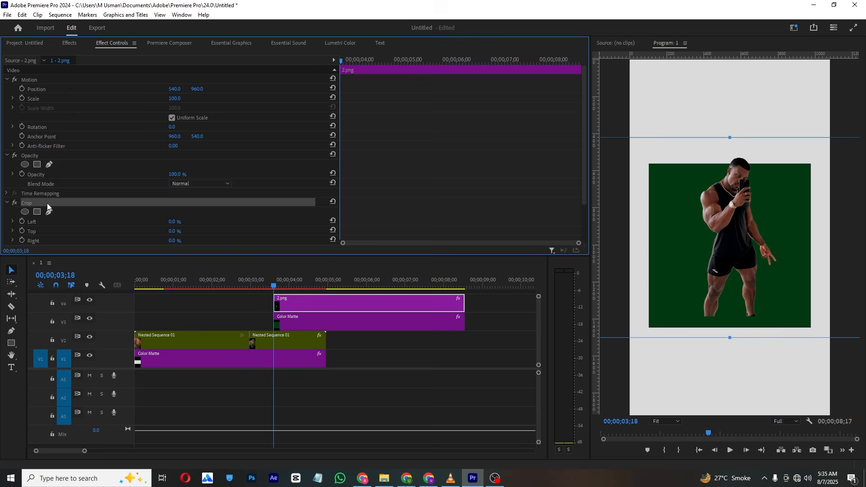
left_click_drag(731, 338, 731, 280)
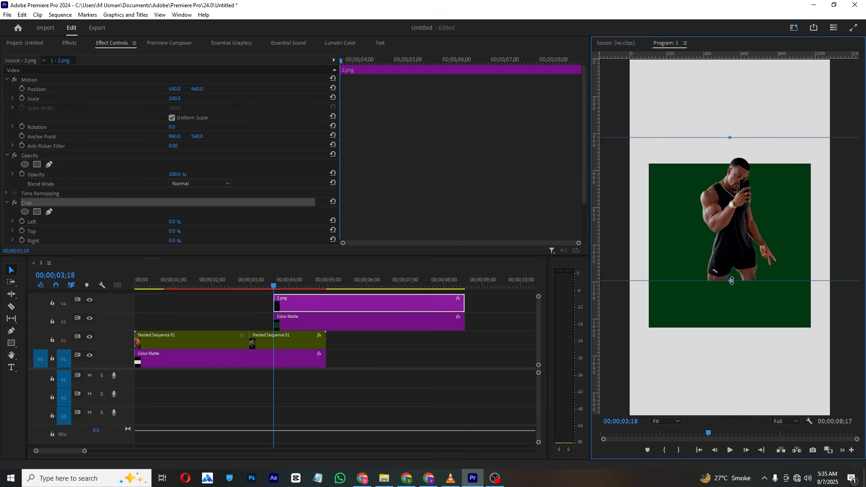
left_click_drag(733, 135, 731, 150)
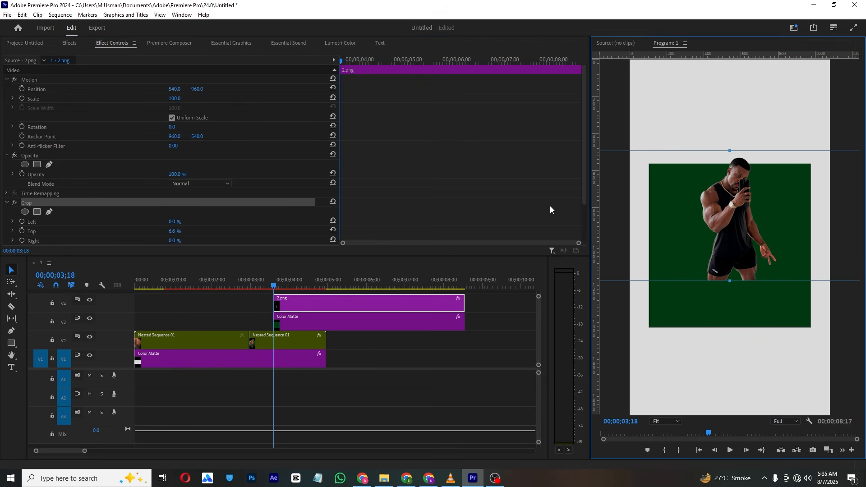
left_click(41, 90)
mouse_move(171, 100)
left_mouse_down()
mouse_move(220, 89)
mouse_move(174, 90)
left_mouse_up()
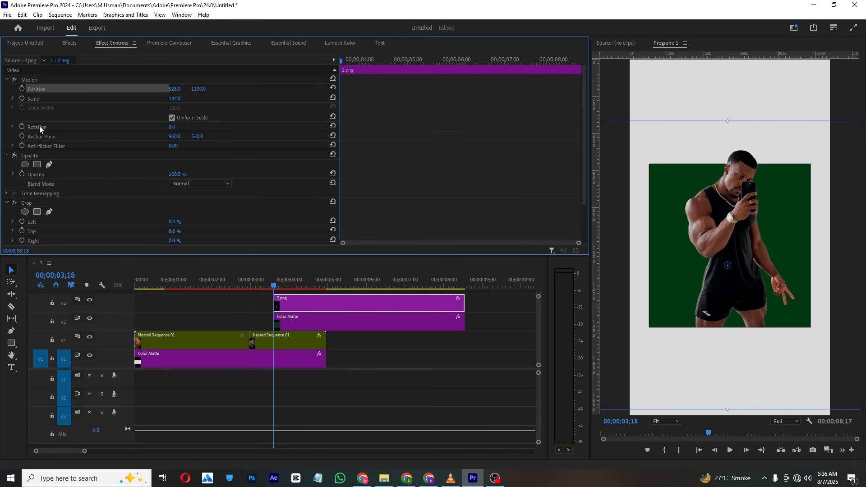
Replay the reference video in VLC from about one second to compare.
left_click(451, 478)
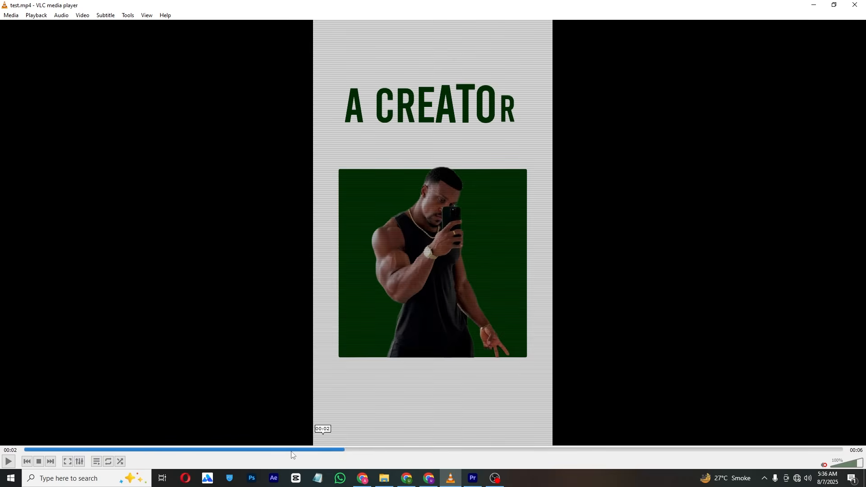
left_click(238, 450)
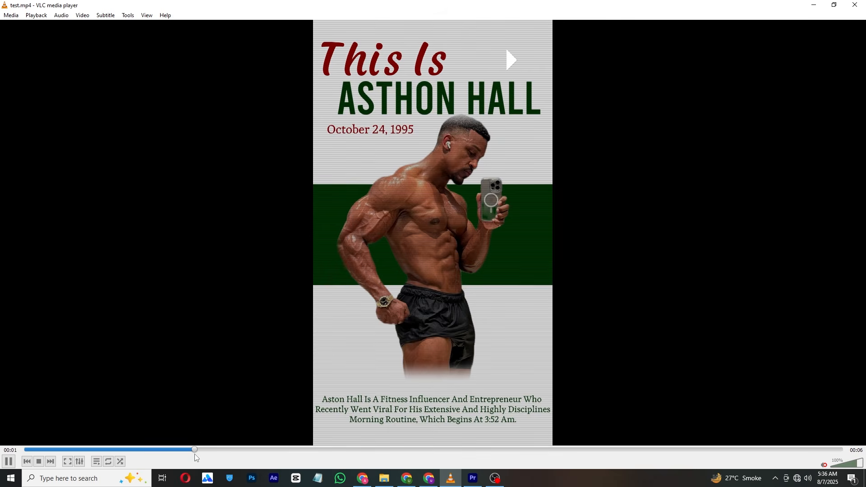
key("space")
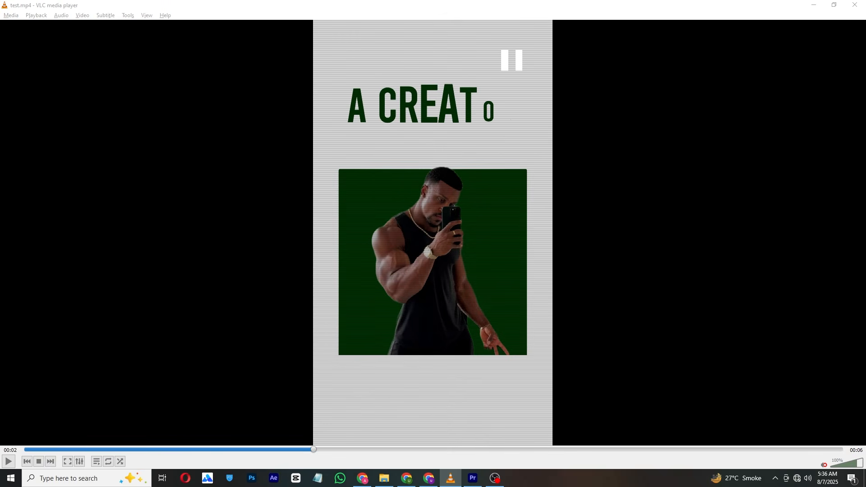
key("alt+Tab")
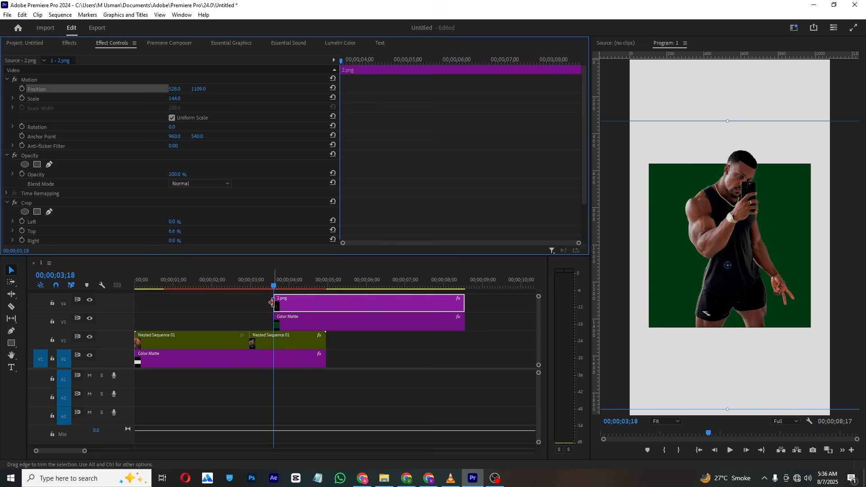
Select the green matte clip and try a width keyframe, then undo it.
left_click_drag(273, 303, 271, 303)
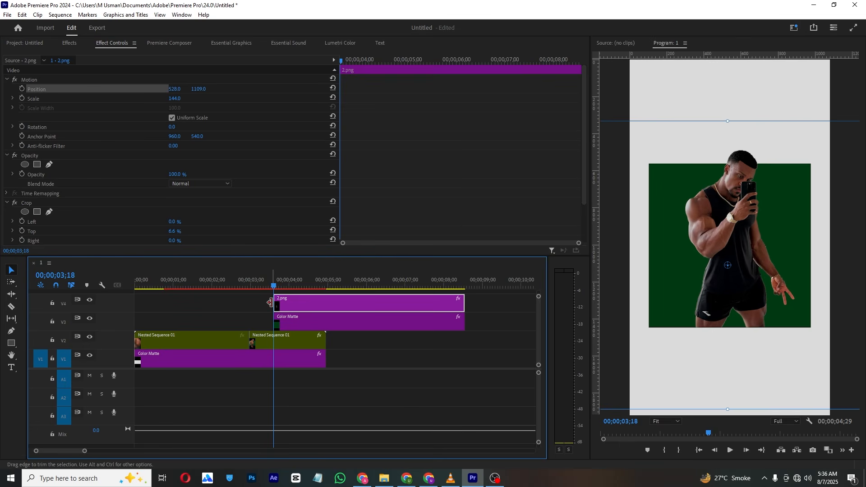
left_click(304, 318)
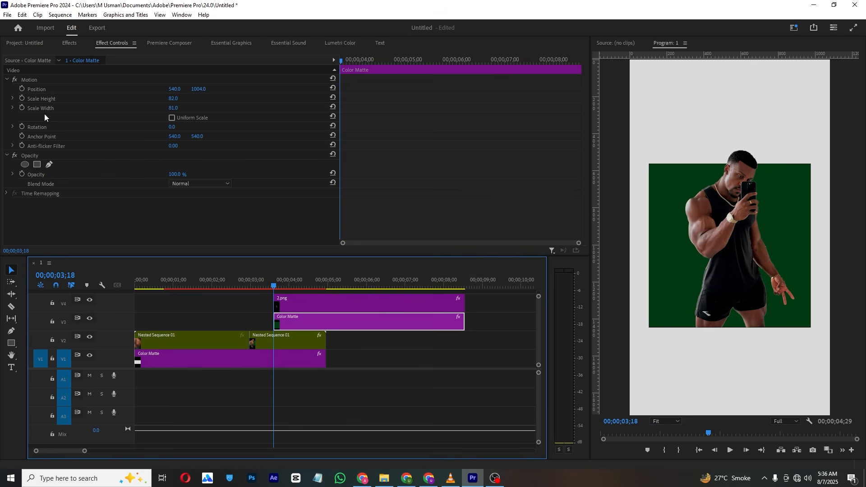
left_click(22, 108)
left_click_drag(171, 108, 182, 109)
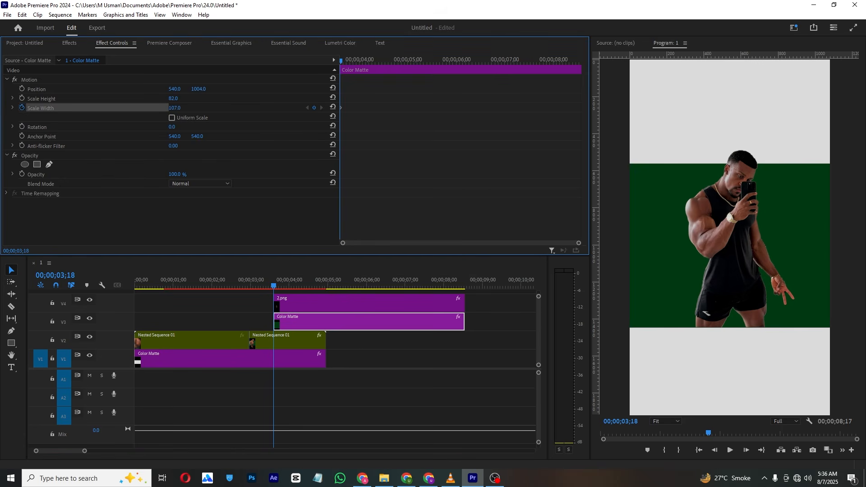
key("ctrl+z")
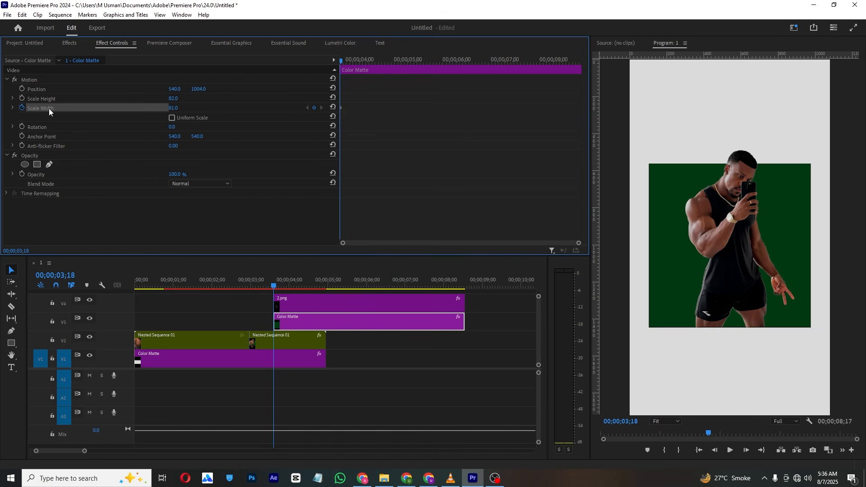
Keyframe the matte's Scale Height from 0 at the start up to 82 later.
left_click(22, 98)
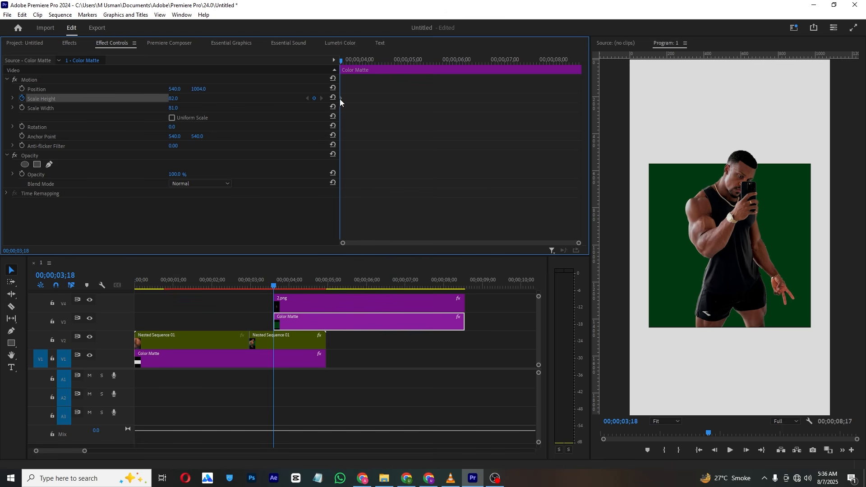
left_click_drag(341, 98, 418, 98)
left_click_drag(175, 101, 139, 102)
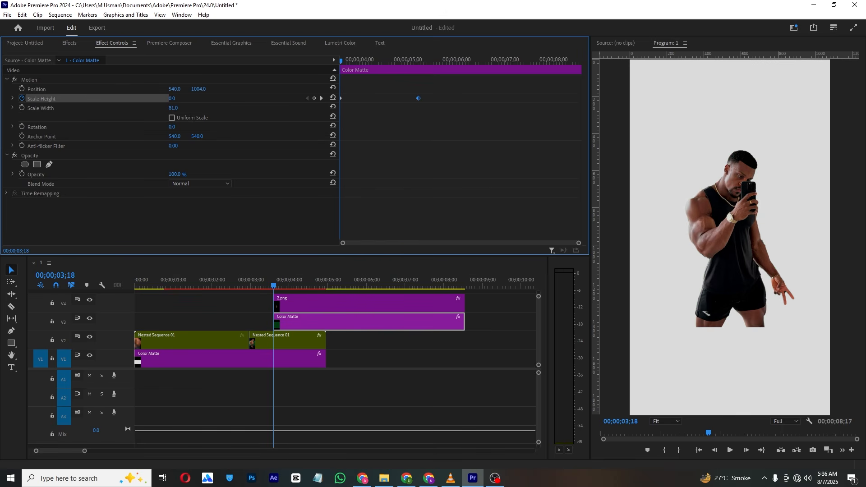
key("space")
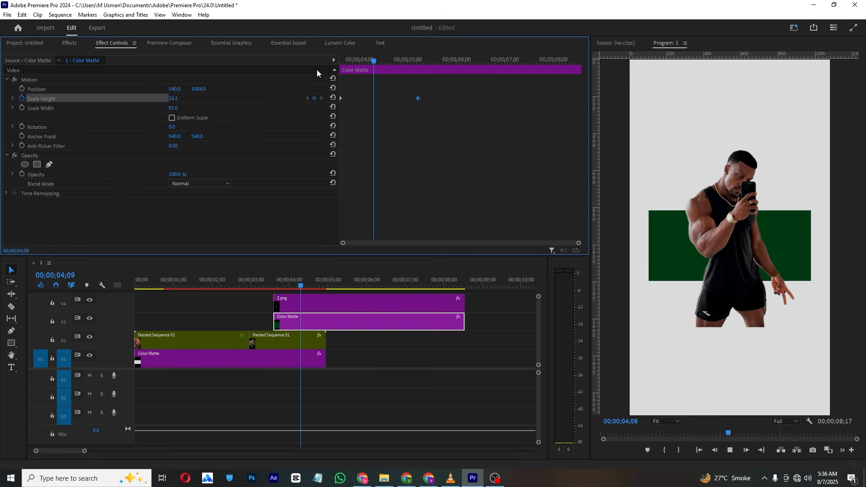
Ease into the full-height keyframe and reselect the matte at the clip start.
right_click(419, 97)
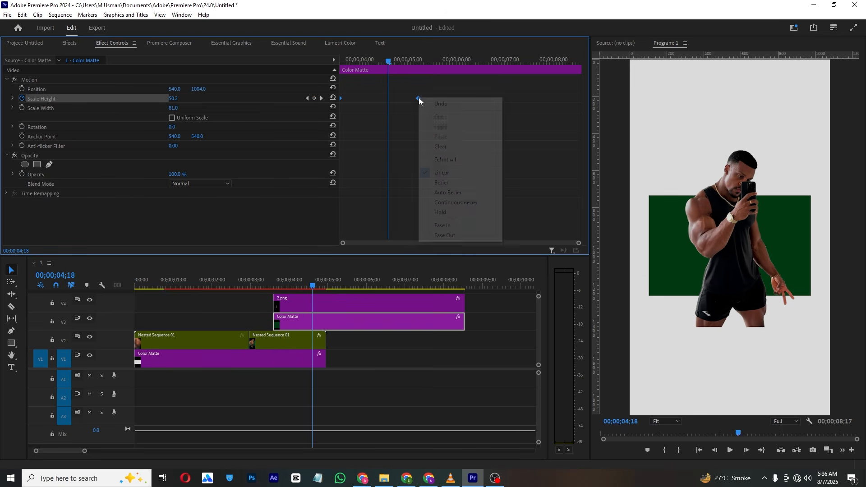
left_click(467, 228)
left_click(328, 305)
left_click_drag(389, 61, 417, 61)
left_click(314, 321)
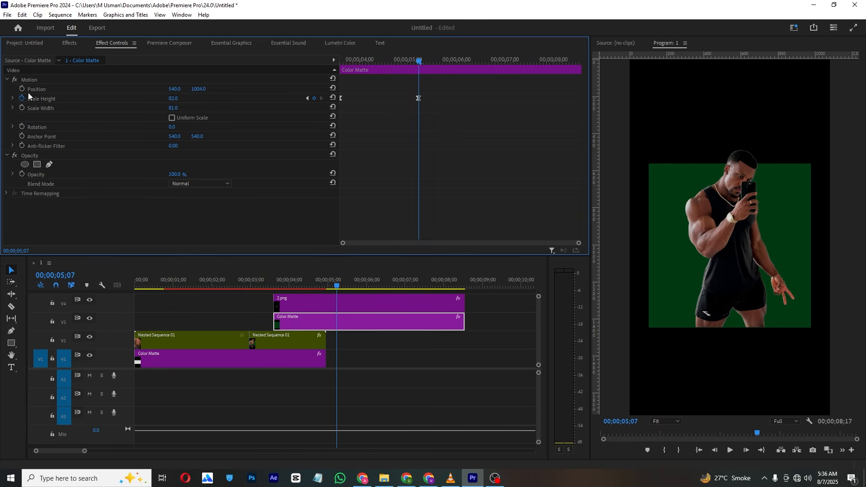
Keyframe 2.png's scale growing from 0 at 03;18 and preview it.
left_click(356, 301)
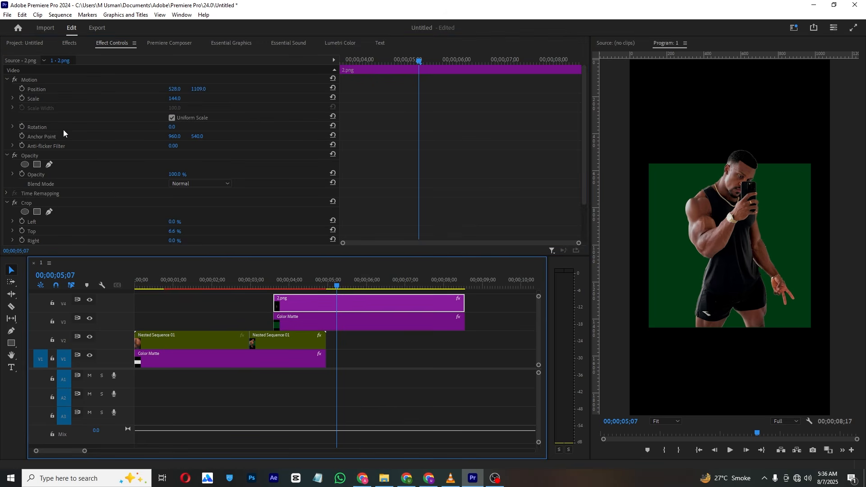
left_click(22, 98)
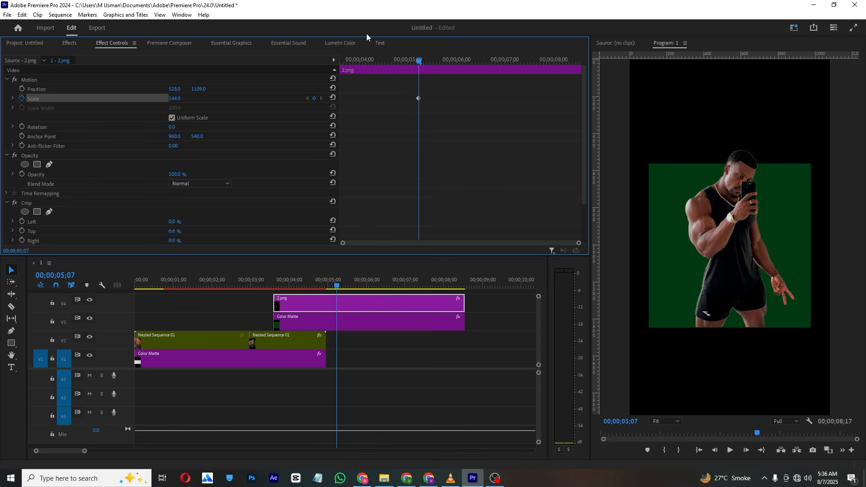
left_click_drag(419, 61, 270, 60)
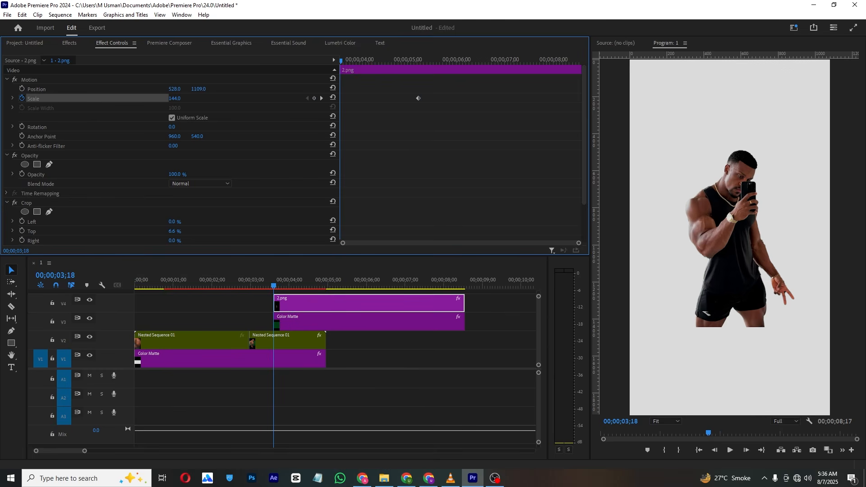
left_click_drag(176, 98, 108, 98)
key("space")
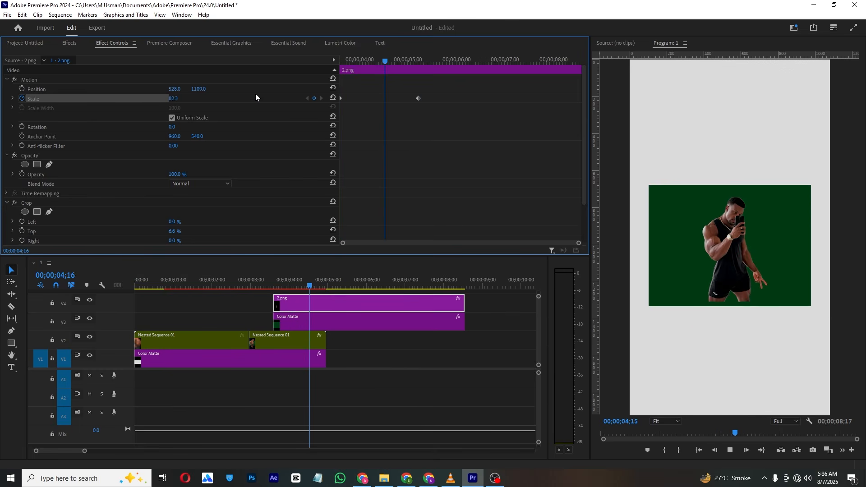
key("space")
key("ctrl+z")
key("ctrl+shift+z")
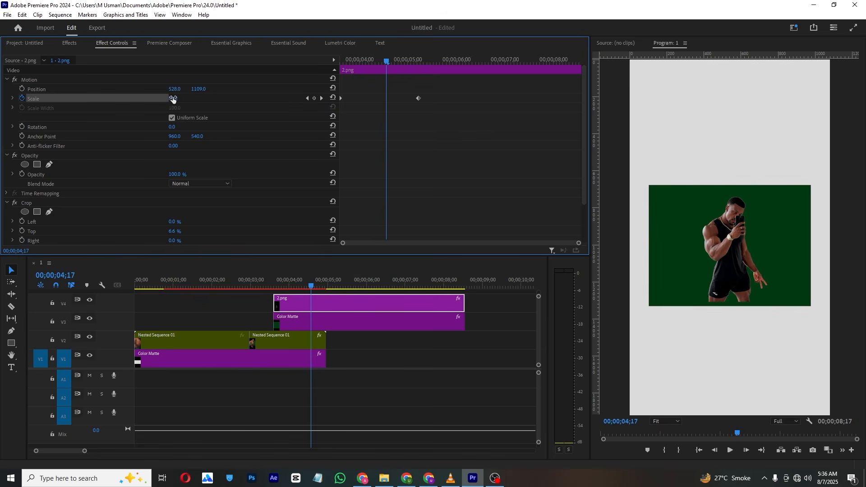
Add opacity keyframes aligned with the scale keyframes so the photo fades in.
left_click(22, 174)
left_click_drag(385, 174, 418, 174)
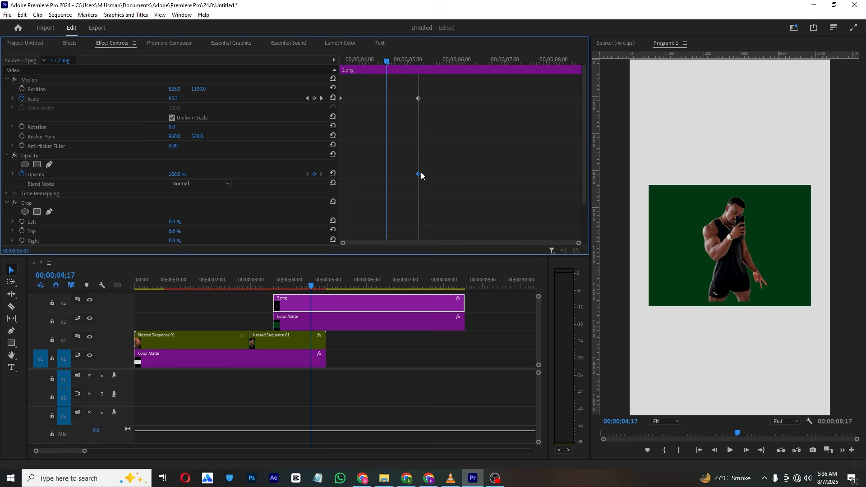
left_click_drag(364, 58, 152, 176)
left_click(180, 174)
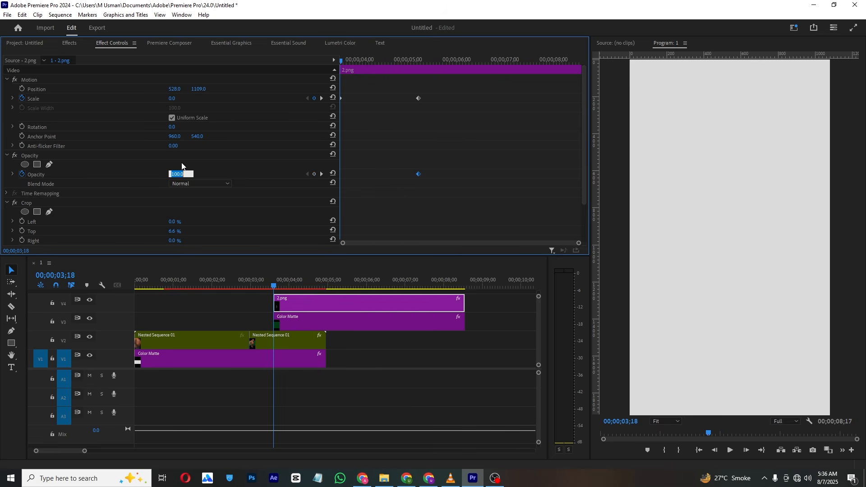
key("space")
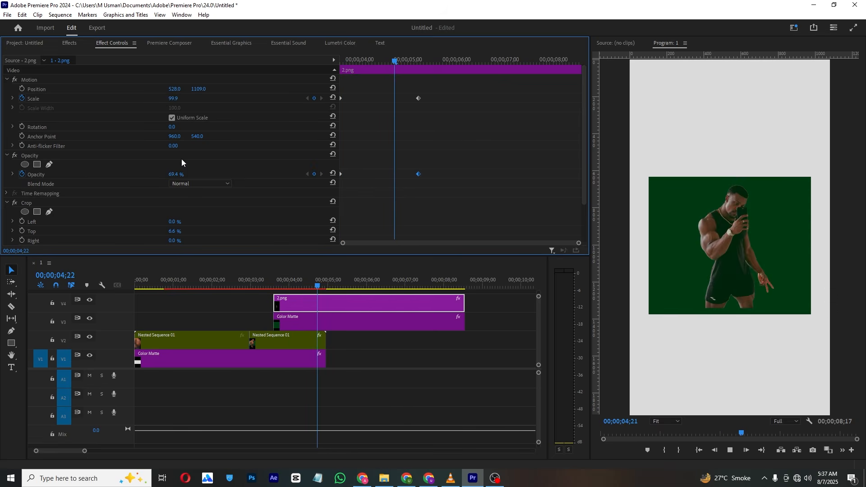
key("space")
Extend the V1 background Color Matte to about 9;02 and scrub to 6;22.
left_click(331, 286)
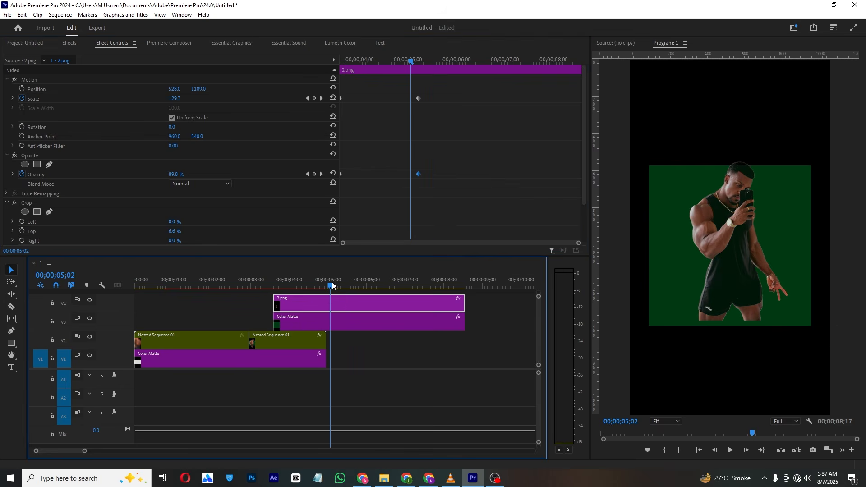
left_click_drag(325, 359, 484, 359)
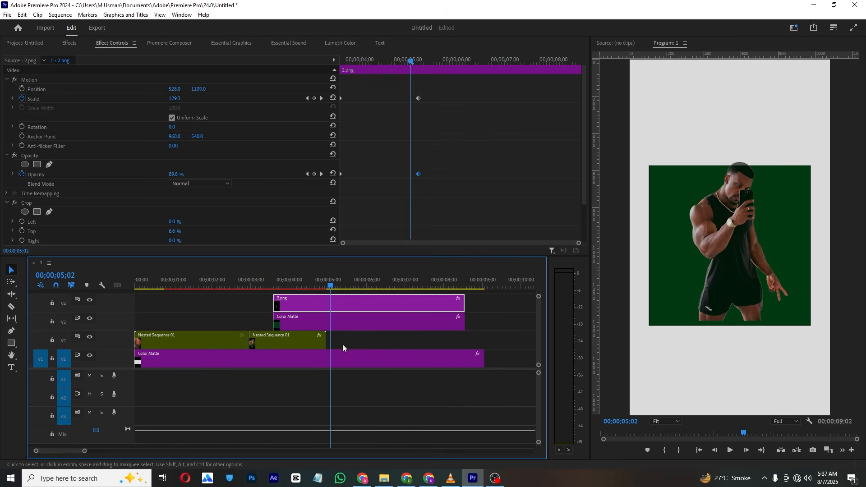
left_click(317, 284)
left_click_drag(365, 294, 394, 304)
left_click(445, 479)
key("space")
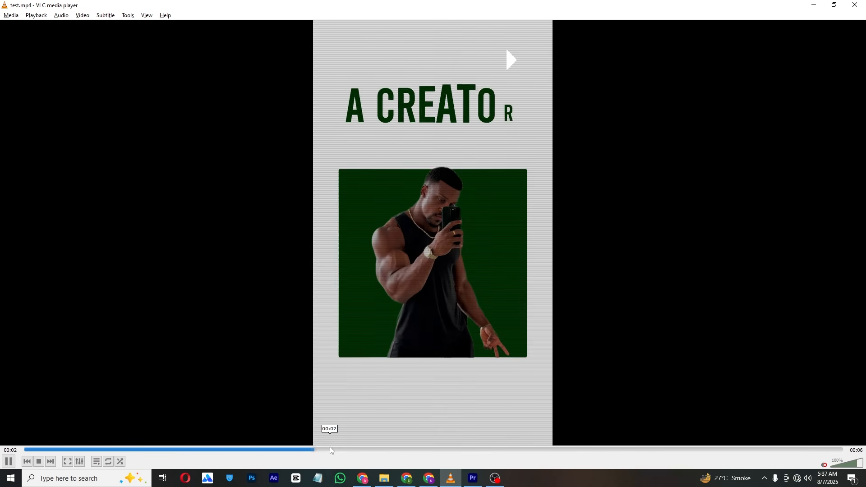
key("space")
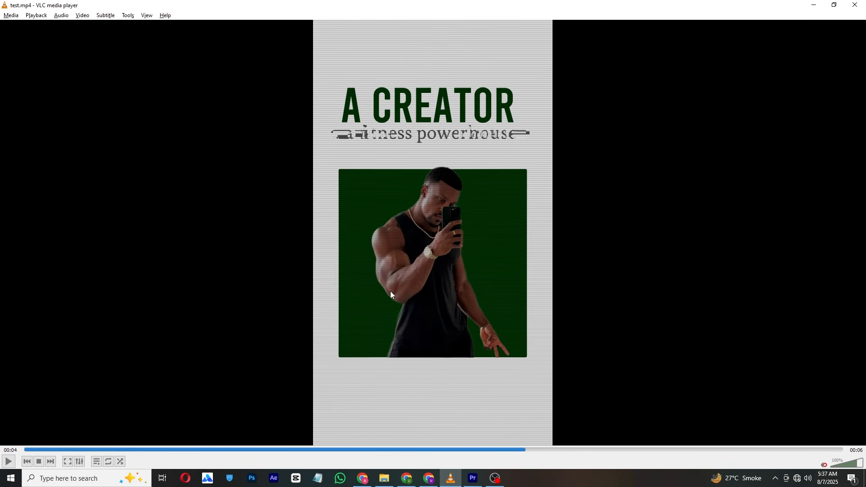
left_click(472, 479)
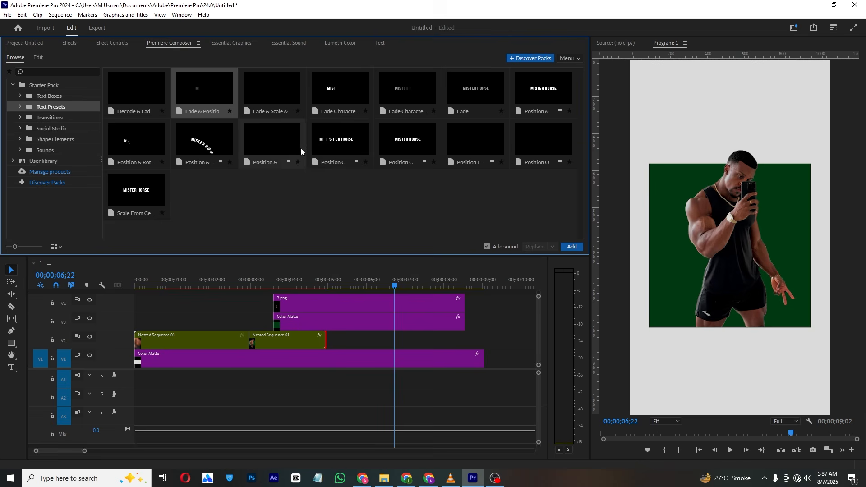
Drag the Position Characters Left preset onto the timeline and scrub to 7;14 to check it.
left_click(356, 144)
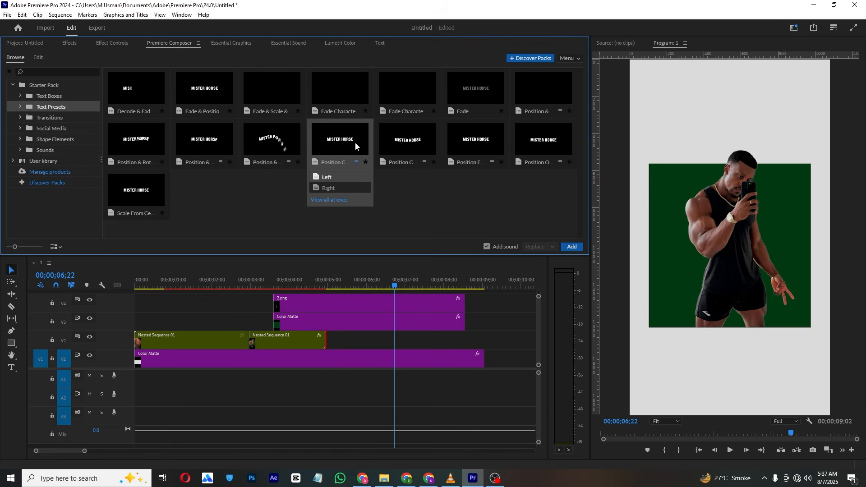
left_click_drag(356, 142, 375, 298)
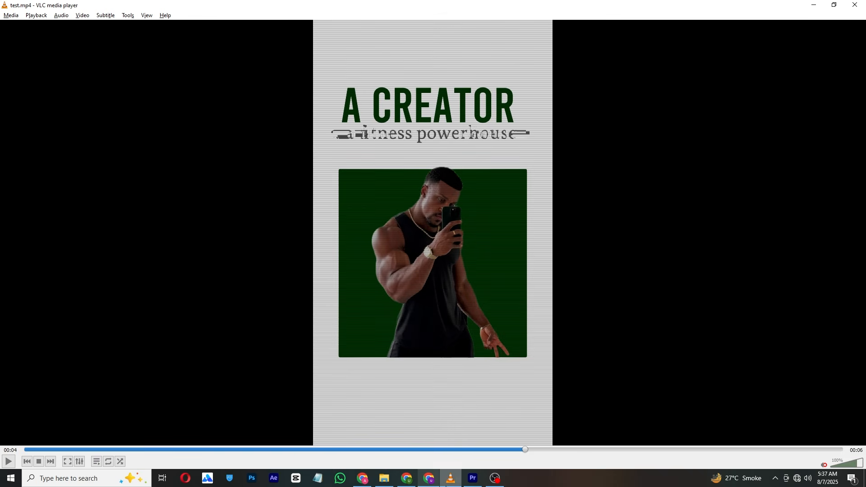
left_click(472, 479)
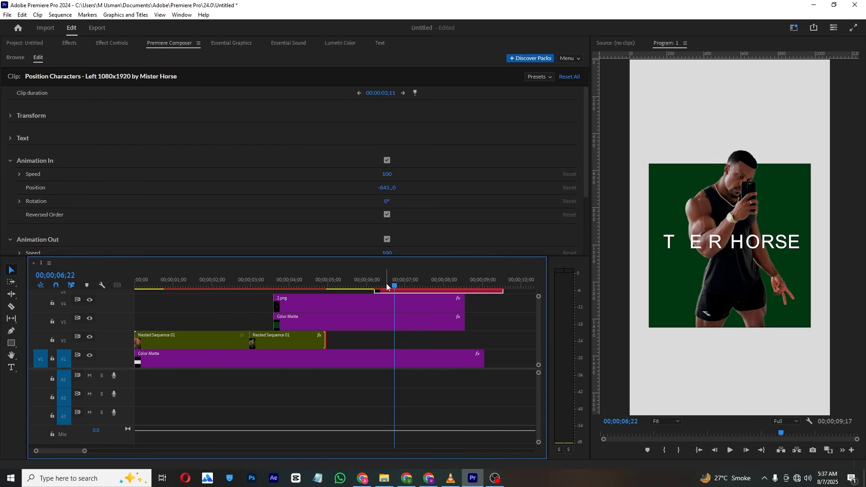
left_click_drag(386, 283, 424, 288)
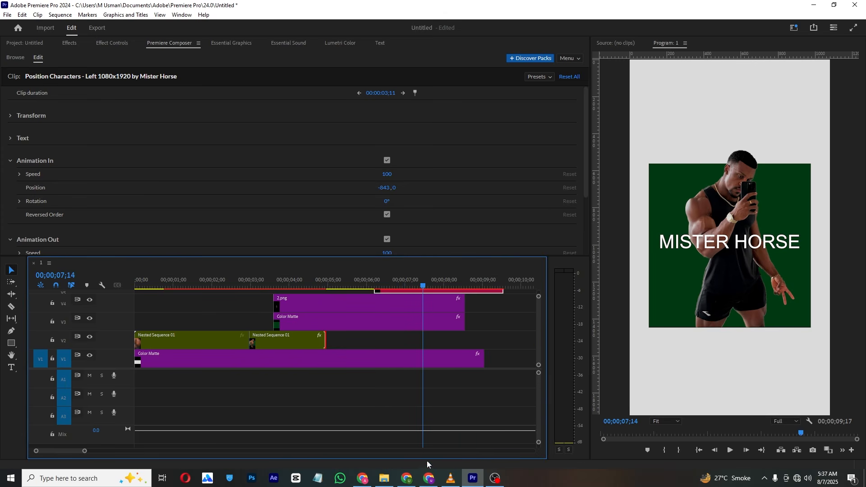
Compare with the reference video, then enlarge the timeline and select the title clips together.
left_click(451, 478)
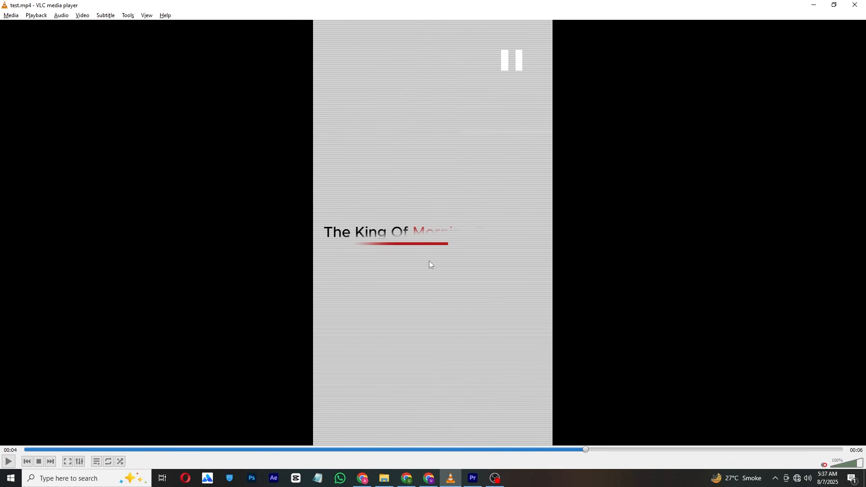
key("alt+Tab")
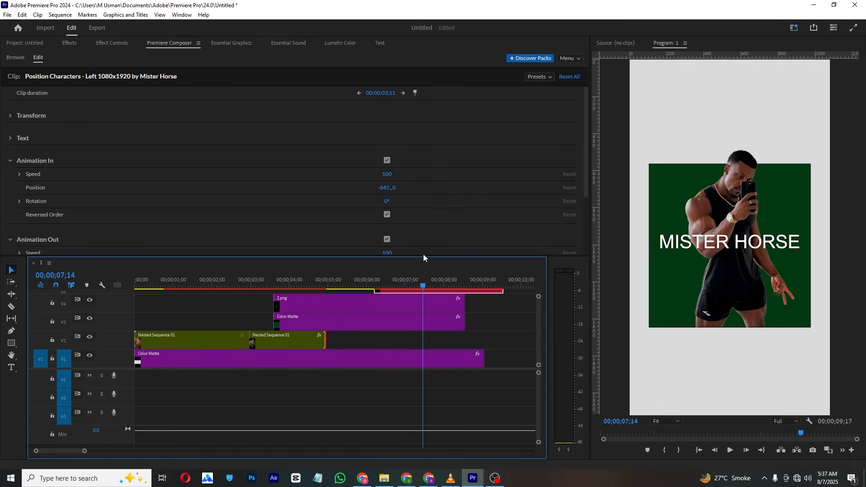
left_click_drag(423, 258, 423, 201)
left_click_drag(497, 236, 393, 296)
Nest the title, 2.png and green matte clips into Nested Sequence 02.
right_click(392, 295)
left_click(401, 271)
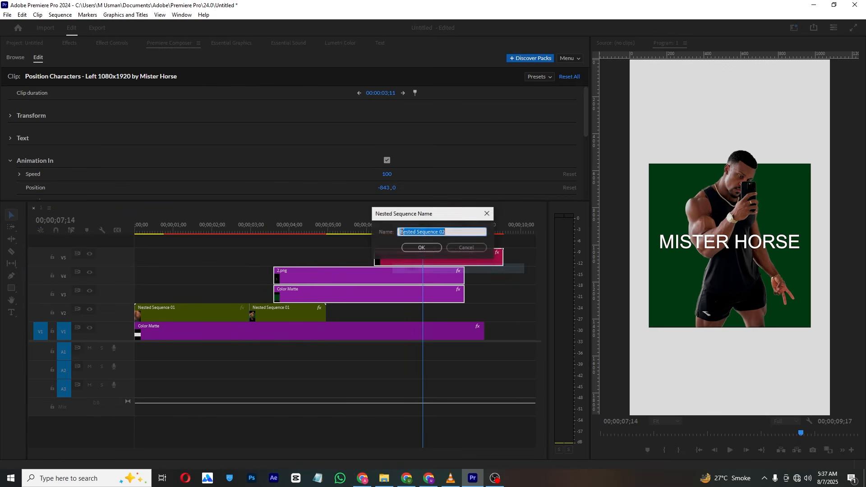
key("Return")
Split Nested Sequence 02 at 00;00;07;14 and select the right-hand piece.
key("c")
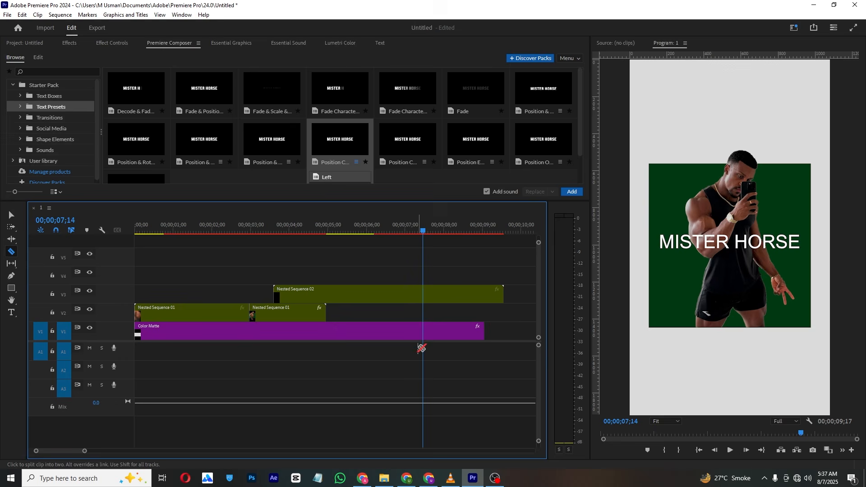
left_click(424, 296)
key("v")
left_click(469, 298)
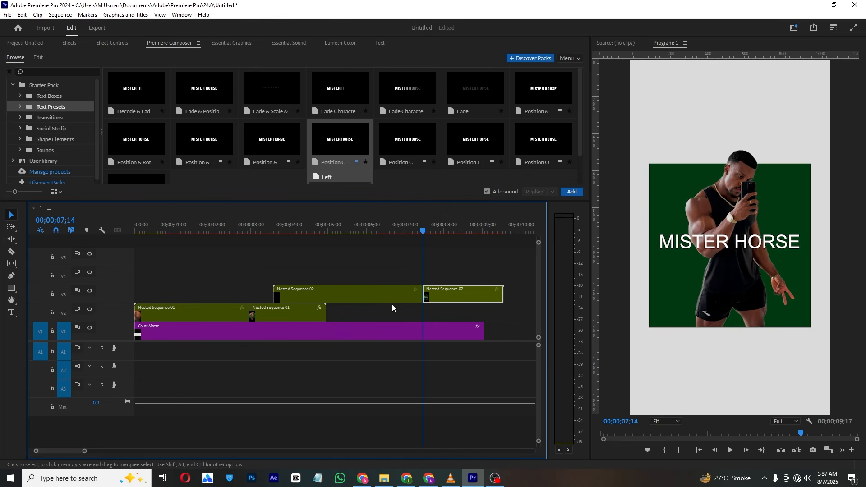
left_click(112, 43)
Keyframe the piece's Position from 7;14 to X -1043 at 8;10 with Ease In.
left_click(21, 90)
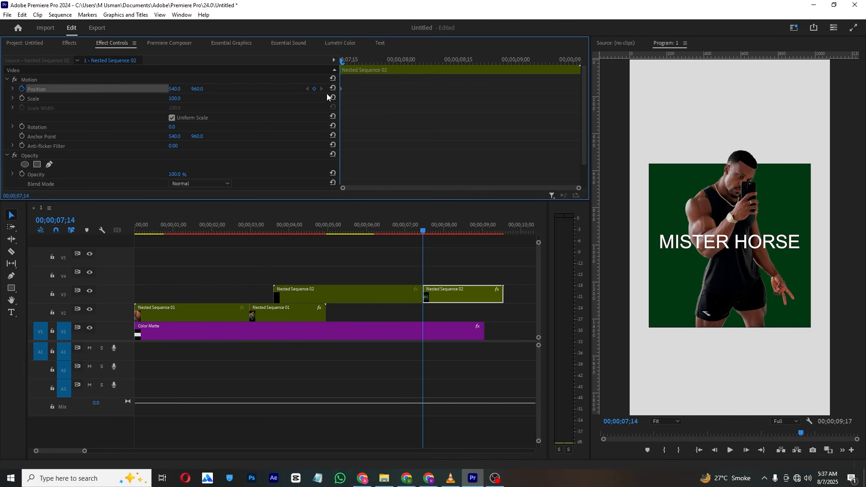
left_click_drag(342, 61, 440, 62)
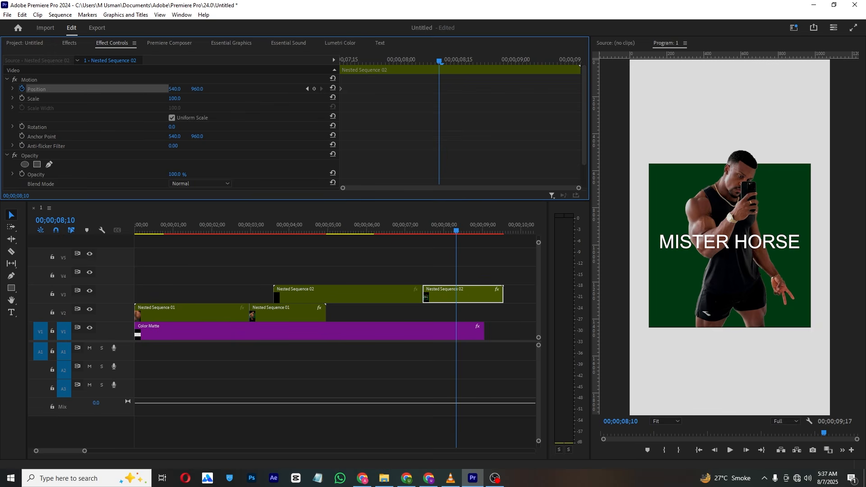
left_click_drag(175, 89, 0, 89)
left_click_drag(490, 81, 168, 99)
right_click(438, 89)
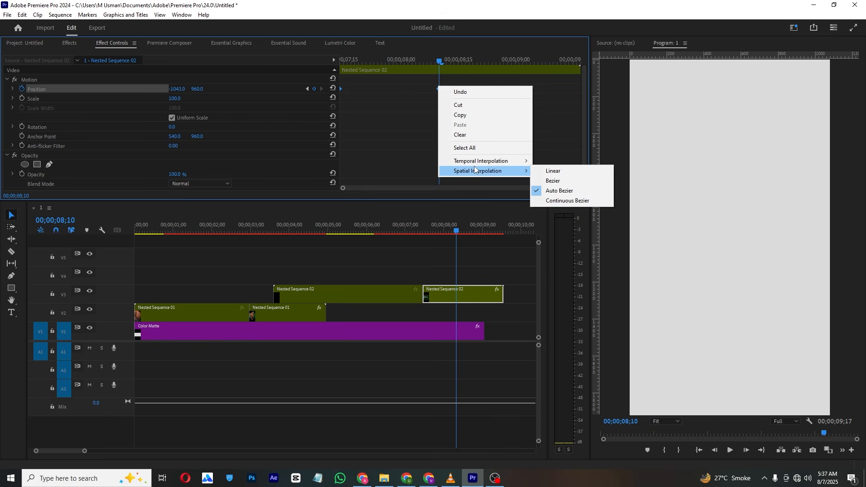
mouse_move(483, 161)
left_click(555, 213)
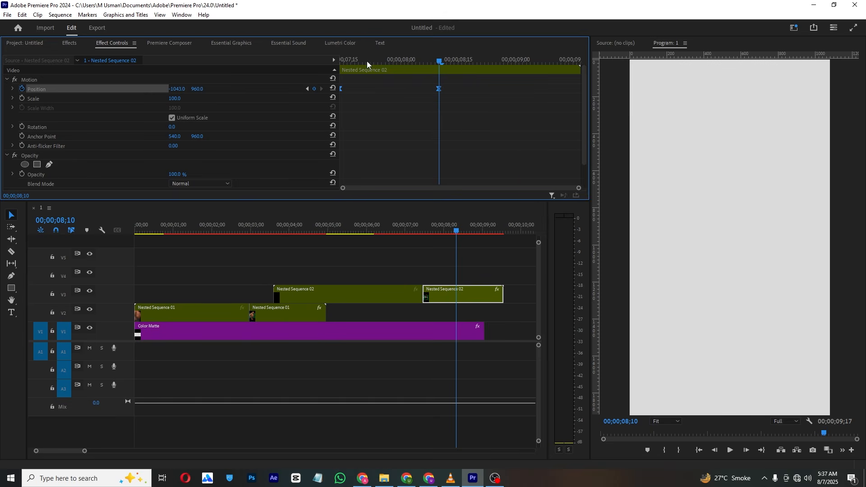
Preview the slide-out and extend the Color Matte past 15;00.
left_click_drag(367, 61, 280, 79)
key("space")
key("space")
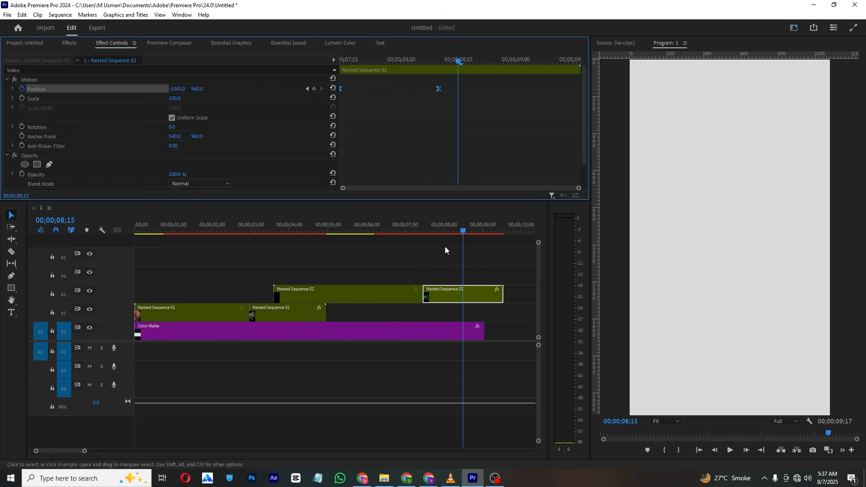
left_click_drag(484, 332, 534, 331)
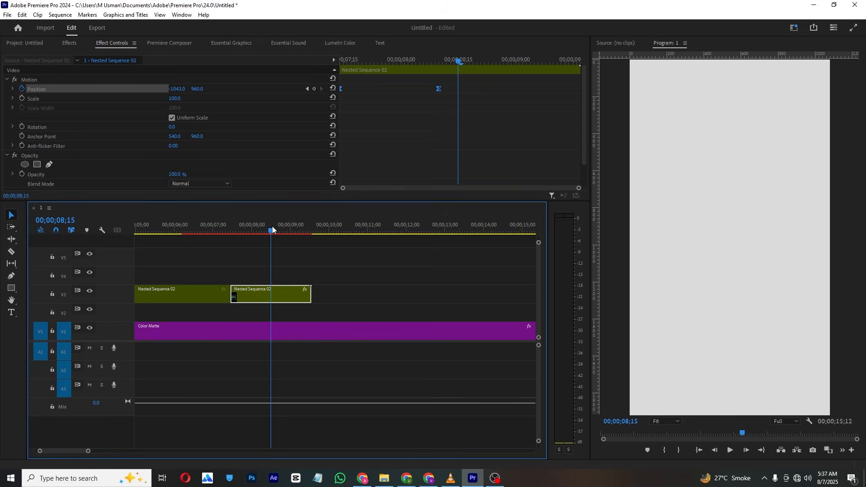
left_click(450, 478)
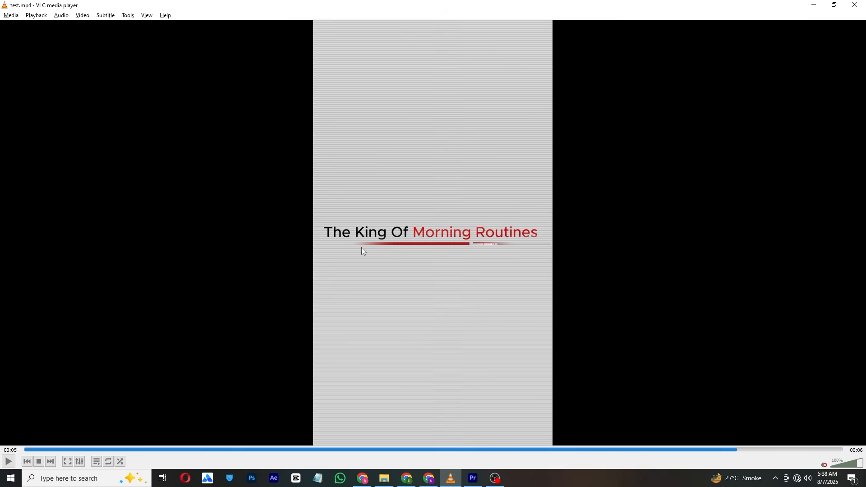
Return to Premiere Pro after reviewing the red-underlined reference title in VLC.
left_click(473, 478)
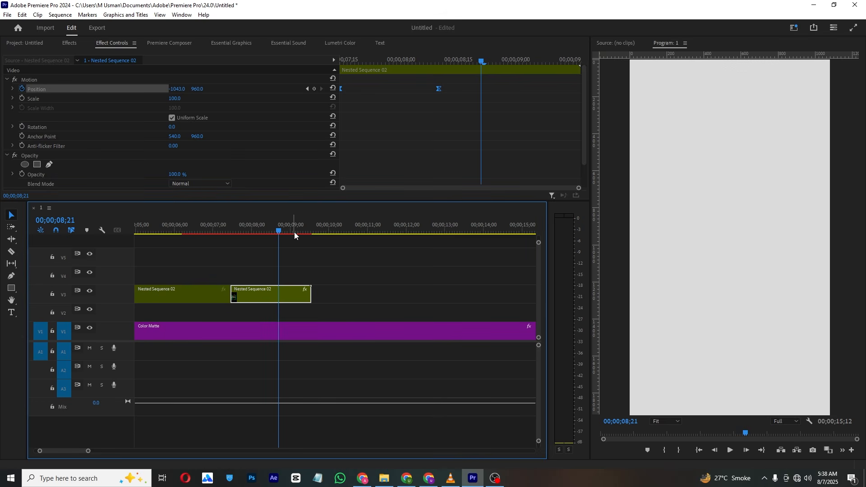
Add the Fade & Position Characters text preset to V4, starting at 8;00.
left_click(157, 44)
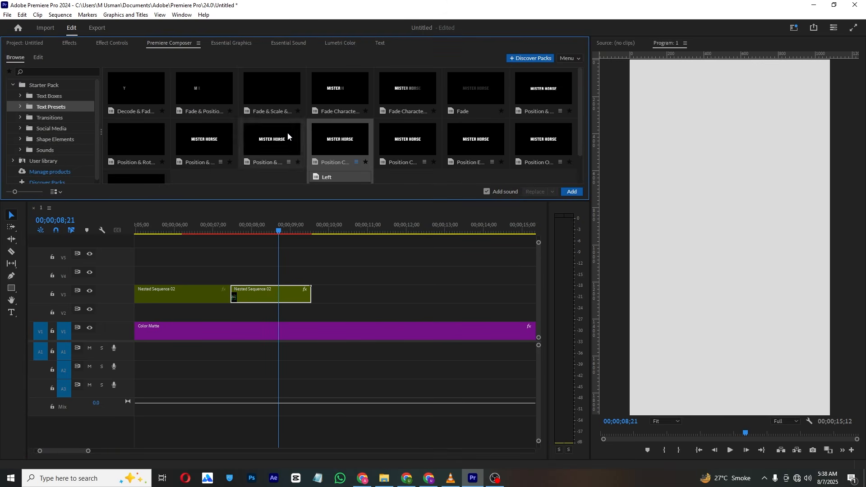
left_click_drag(224, 103, 225, 246)
left_click(264, 231)
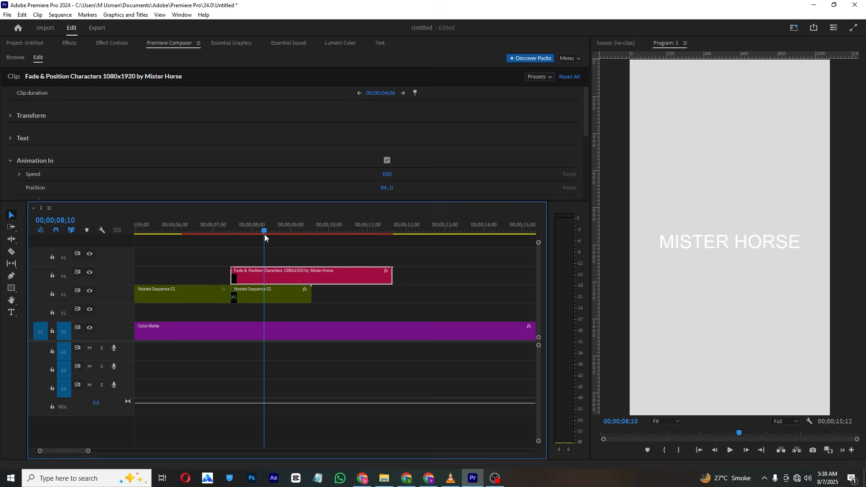
left_click_drag(271, 273, 306, 275)
left_click_drag(265, 226, 290, 230)
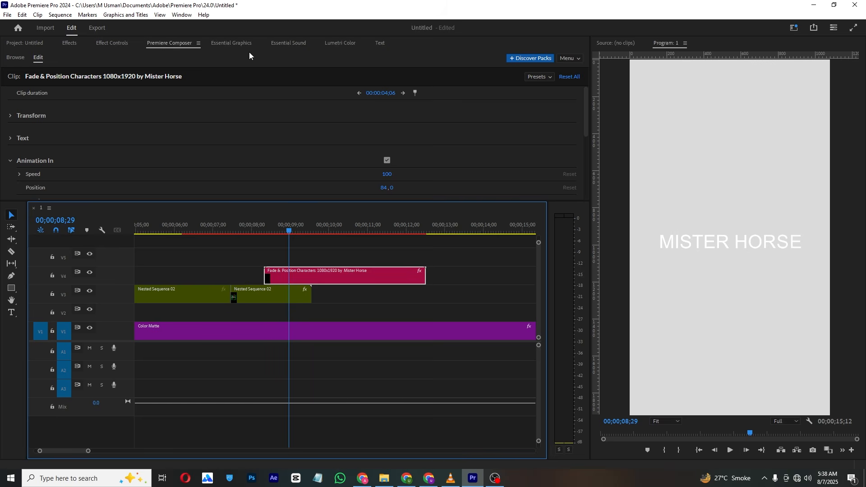
Set the MISTER HORSE title's fill colour to red, then deselect the clip.
left_click(241, 44)
mouse_move(584, 74)
left_mouse_down()
mouse_move(586, 119)
mouse_move(524, 125)
left_mouse_up()
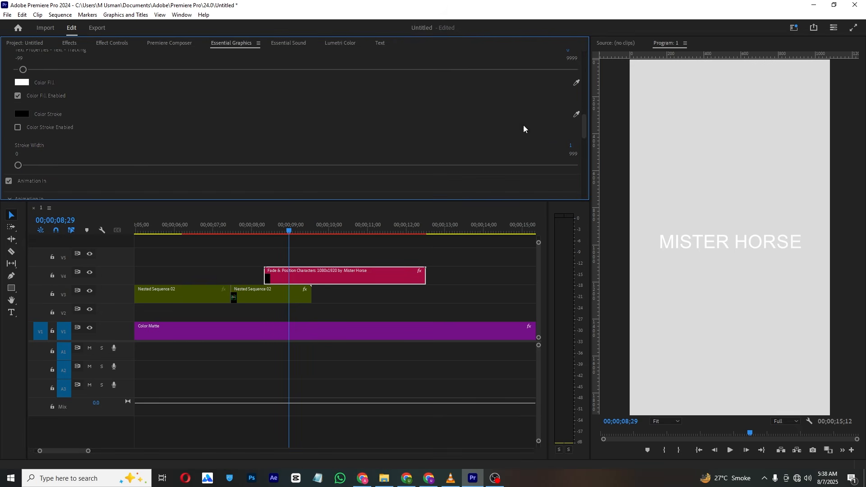
left_click(18, 84)
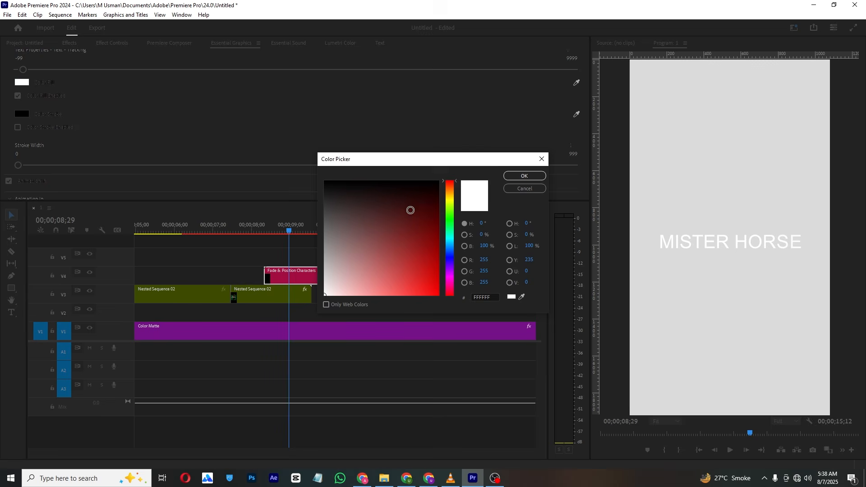
left_click(439, 179)
left_click(523, 178)
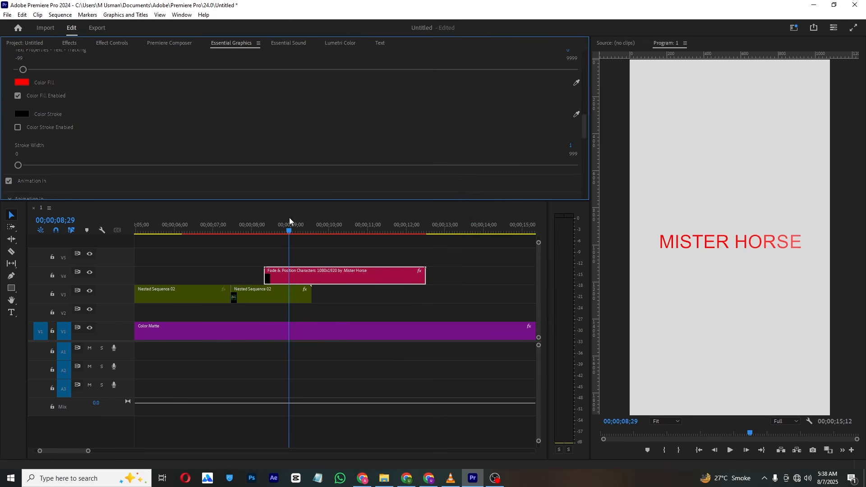
left_click(68, 44)
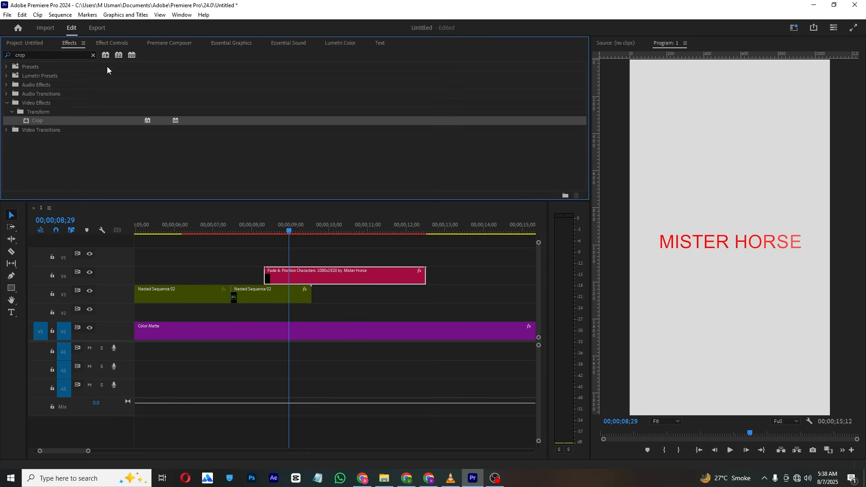
left_click(100, 44)
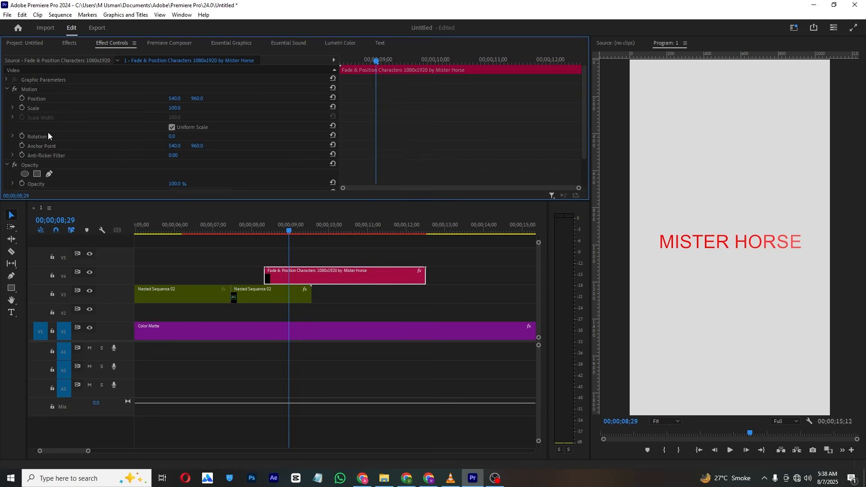
left_click(326, 239)
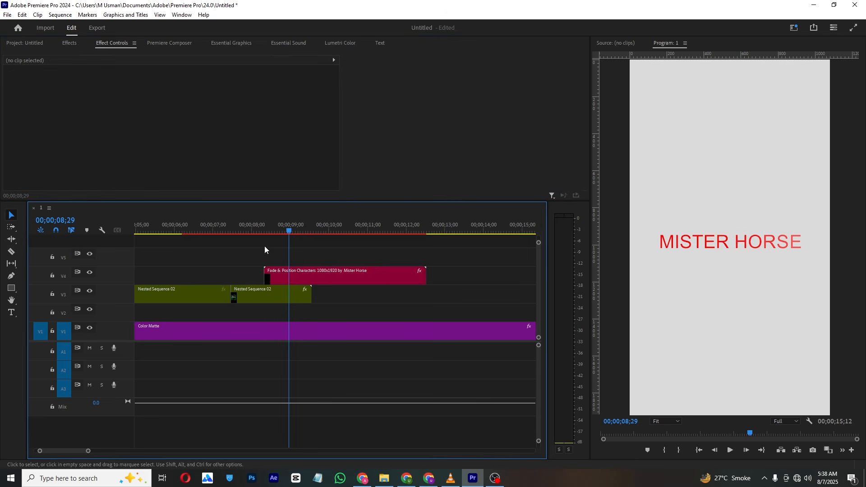
Draw a straight line with the Pen tool beneath the MISTER HORSE title.
left_click(11, 276)
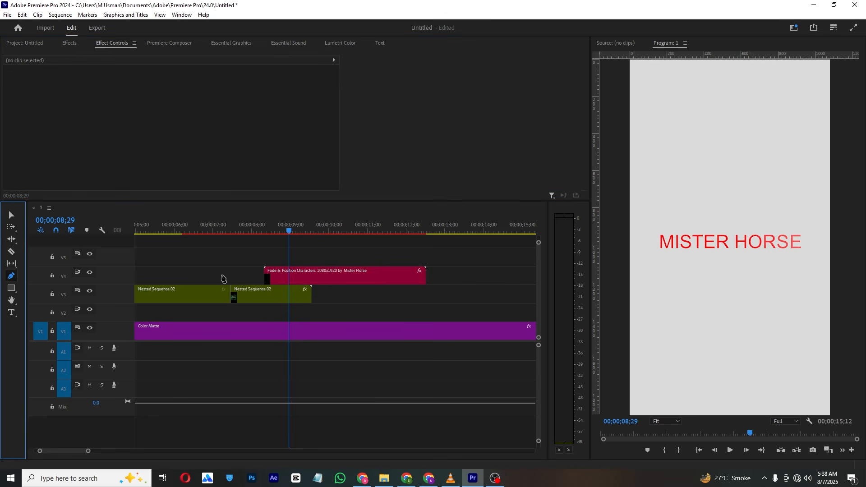
left_click(650, 256)
left_click(806, 257)
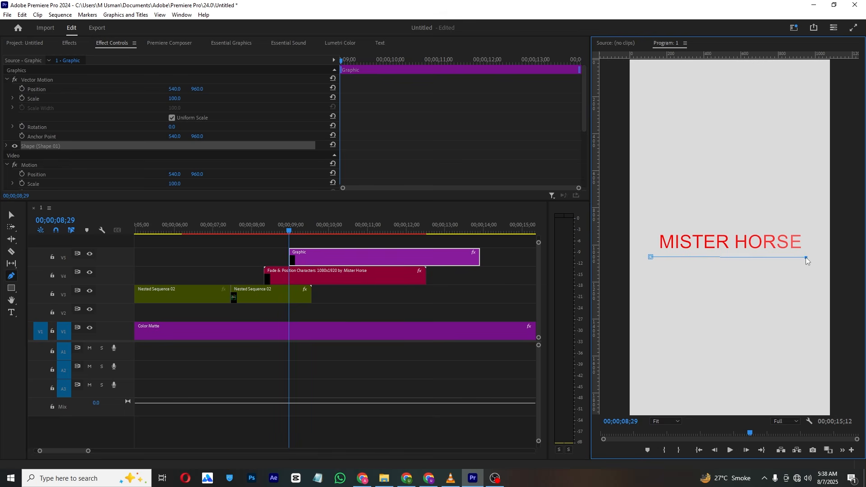
left_click(422, 118)
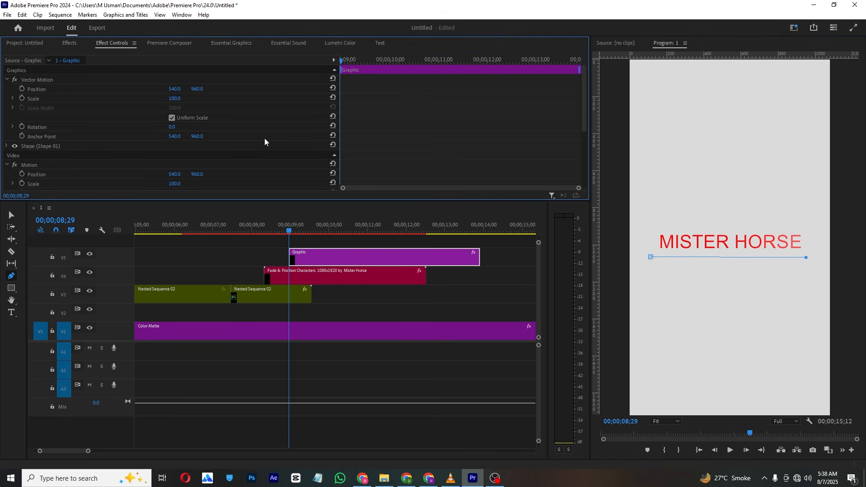
Turn off the line's fill and give it a 6-point stroke sampled from the title's red.
left_click(220, 43)
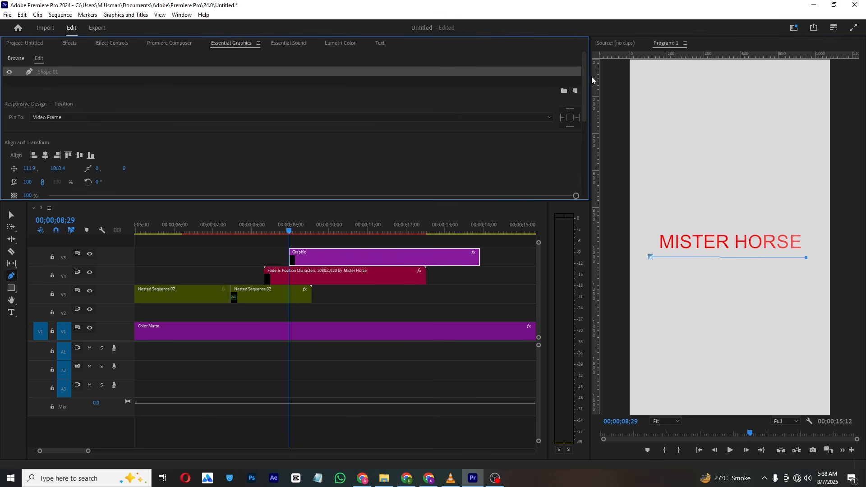
left_click_drag(583, 77, 583, 139)
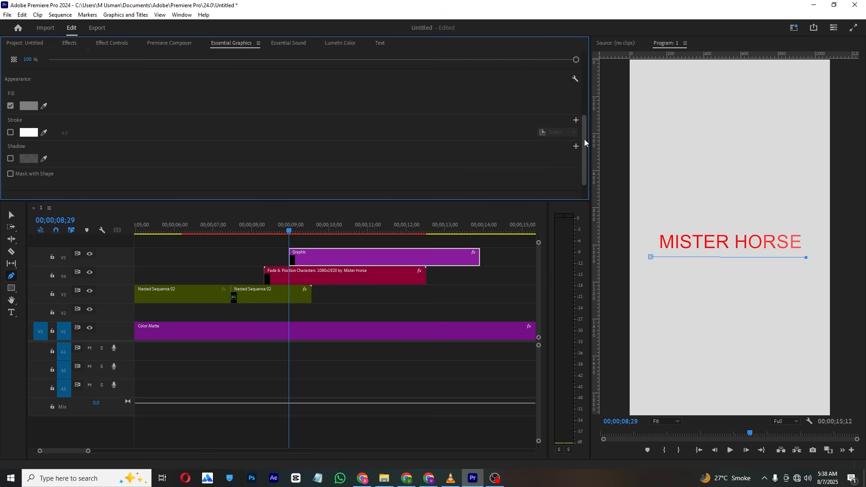
left_click(10, 106)
left_click(10, 133)
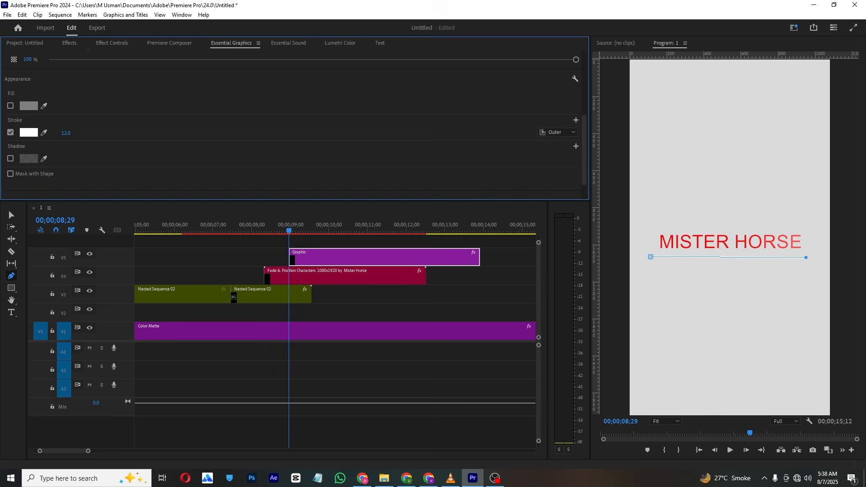
mouse_move(69, 133)
left_mouse_down()
mouse_move(123, 133)
mouse_move(66, 133)
left_mouse_up()
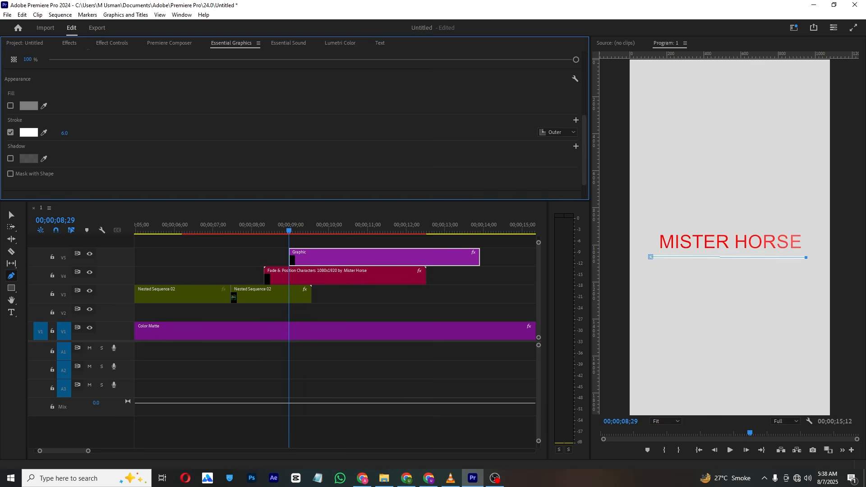
left_click(44, 133)
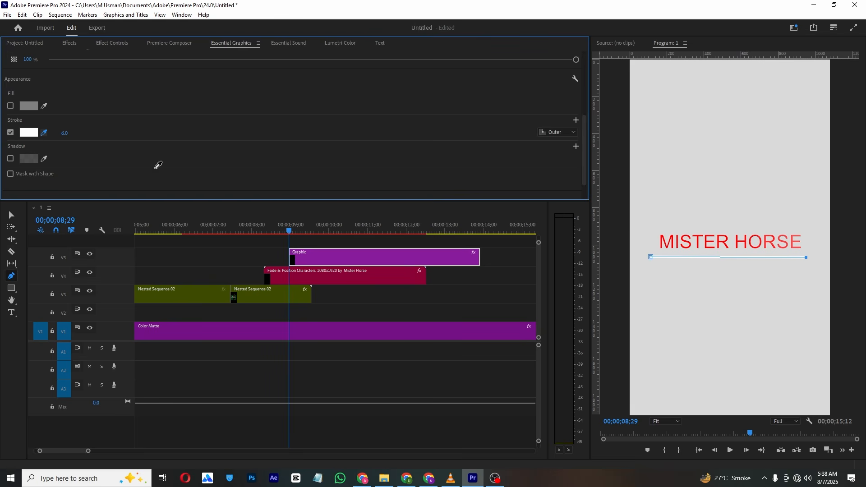
left_click(674, 239)
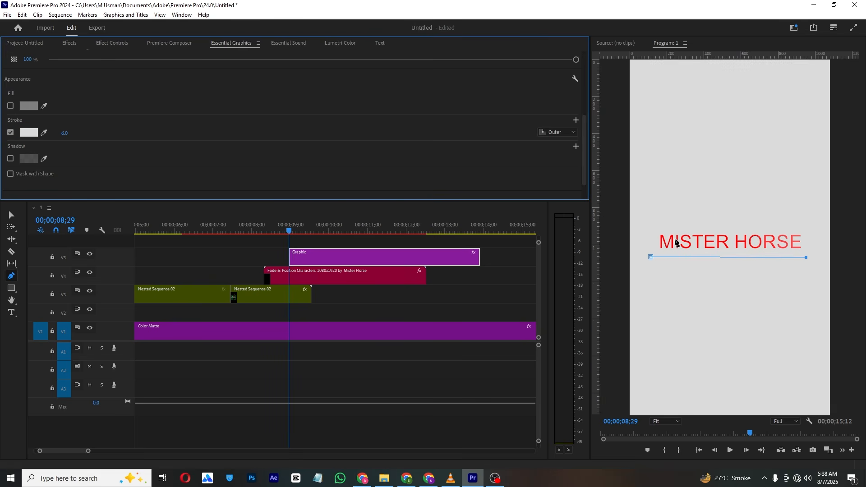
left_click(44, 133)
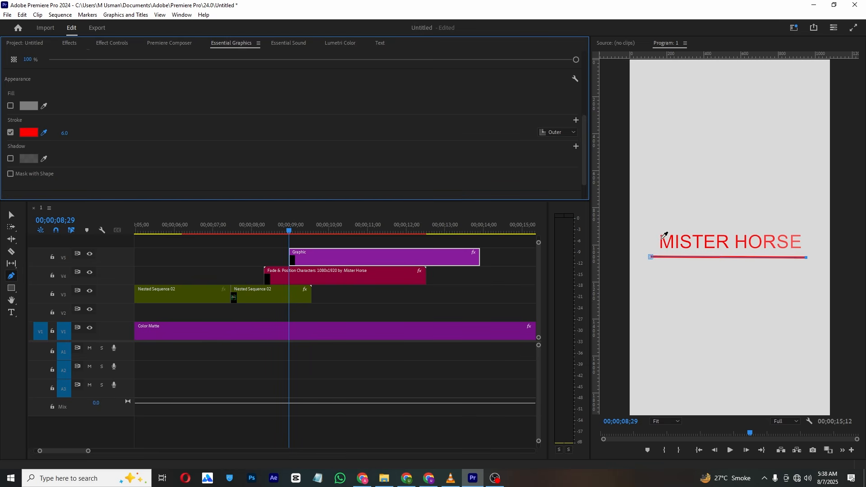
left_click(662, 238)
Scrub through the underline's section and select the underline graphic clip.
key("v")
mouse_move(291, 225)
left_mouse_down()
mouse_move(339, 231)
mouse_move(305, 225)
mouse_move(280, 237)
mouse_move(292, 230)
left_mouse_up()
left_click(346, 238)
left_click(294, 256)
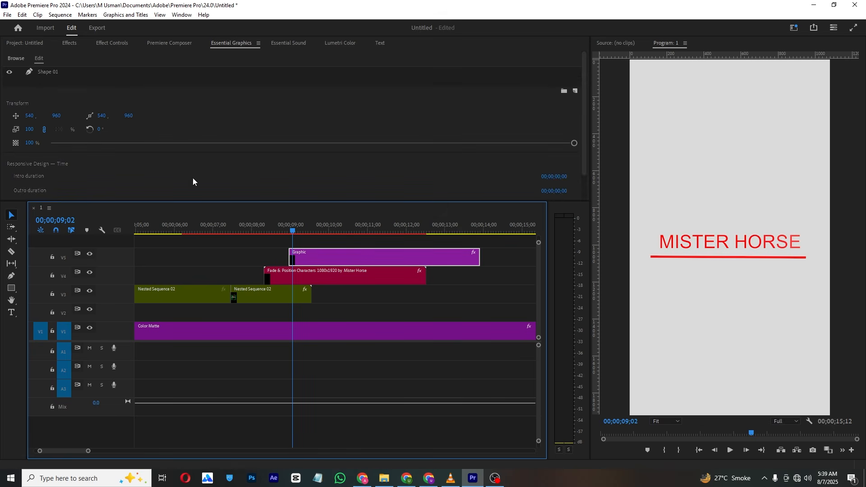
Draw a free-form Opacity mask tightly around the red underline.
left_click(100, 42)
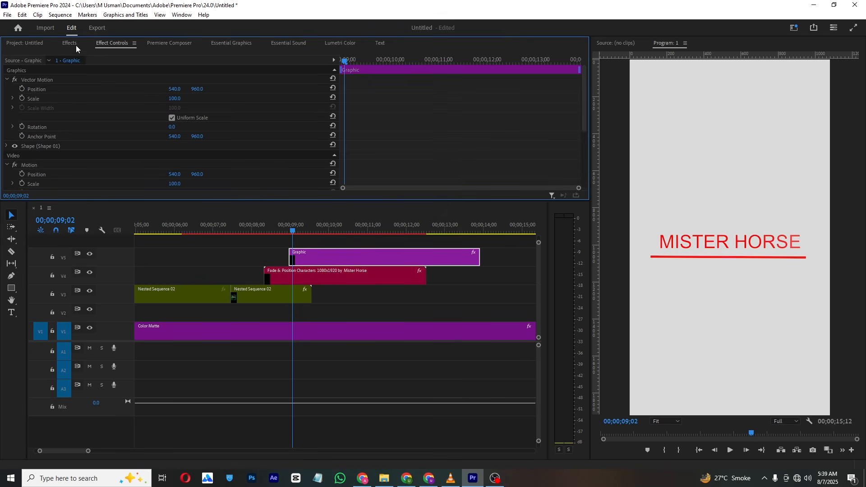
left_click_drag(583, 88, 573, 170)
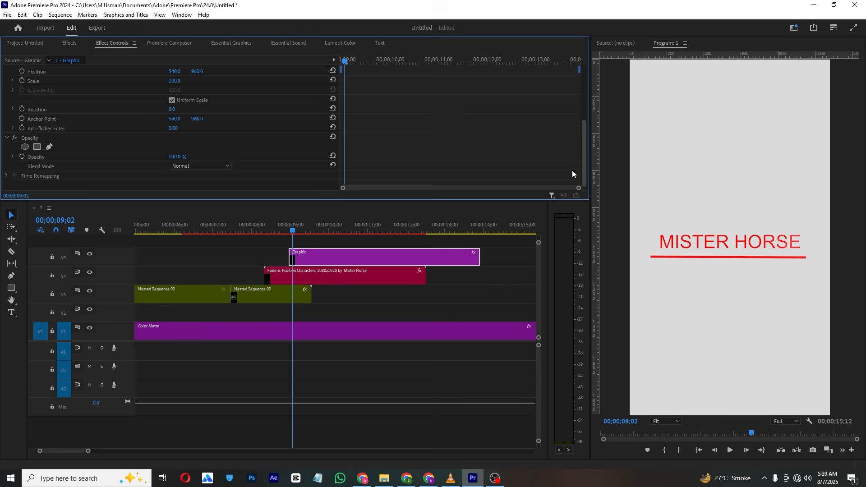
left_click(50, 147)
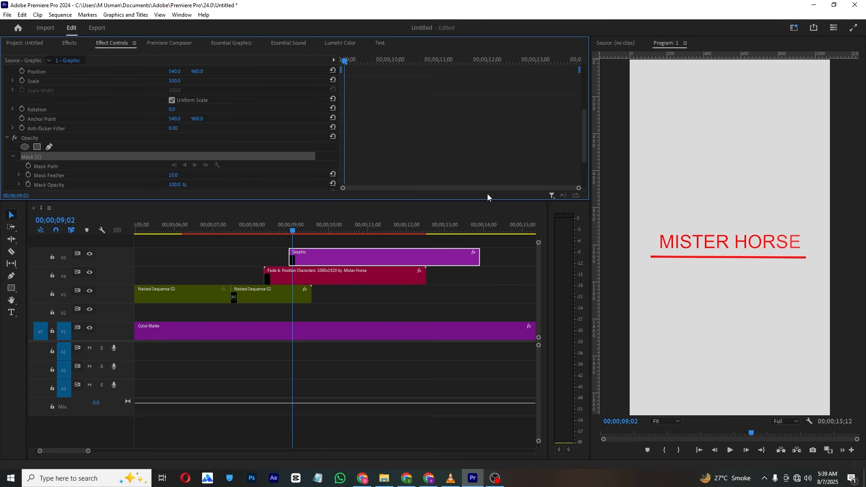
left_click(645, 247)
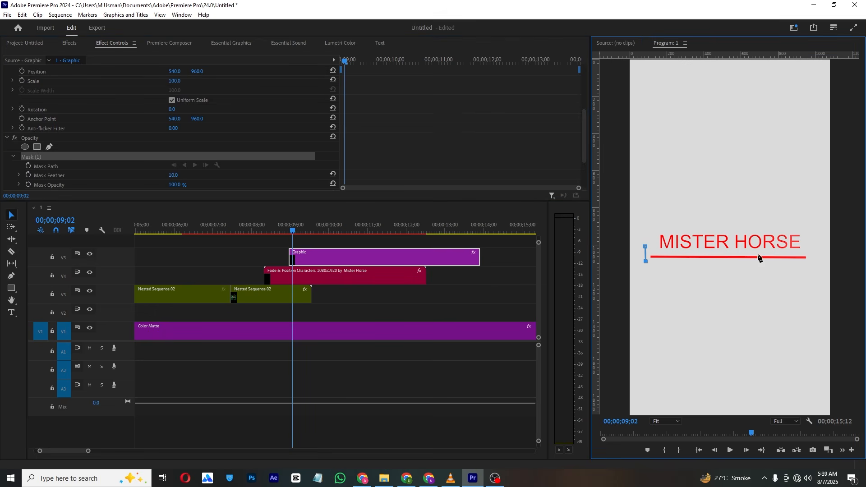
left_click(814, 263)
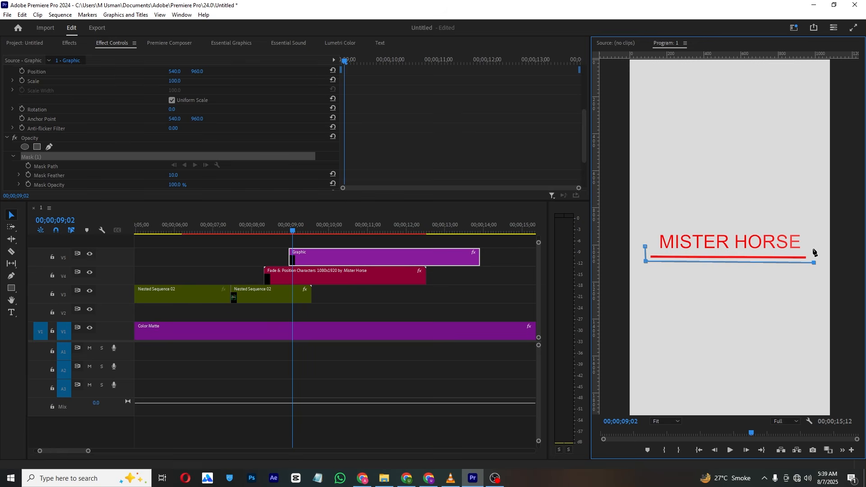
left_click(646, 247)
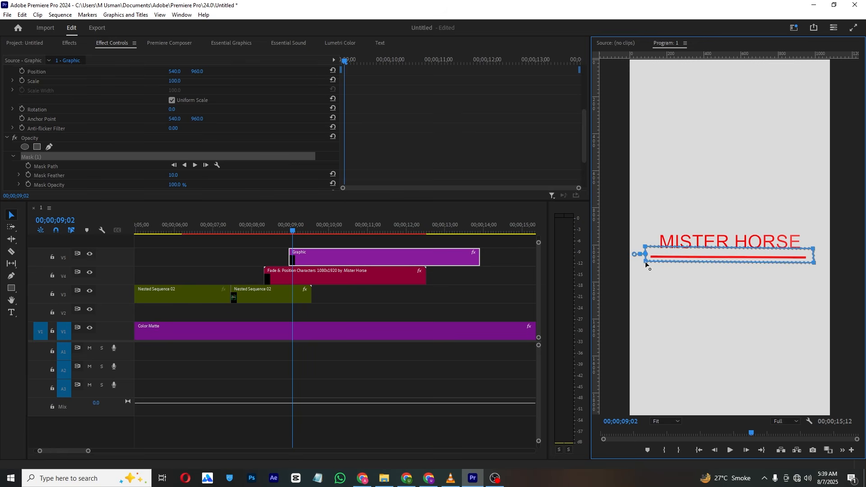
left_click_drag(645, 262, 650, 251)
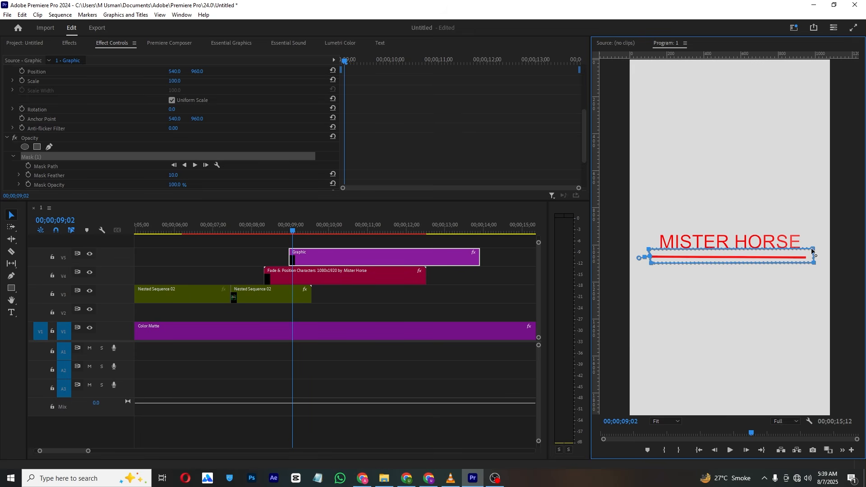
left_click_drag(808, 248, 808, 264)
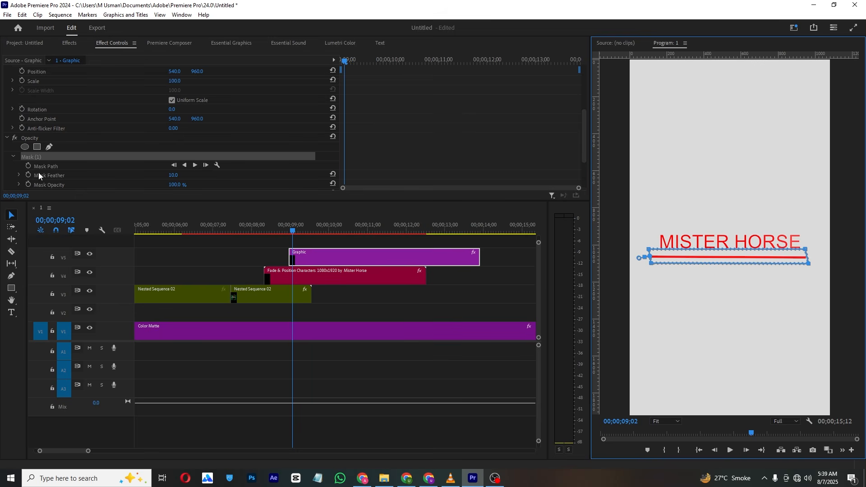
Keyframe Mask Path, collapsing the mask to the left at the earlier time so it wipes in.
left_click(28, 166)
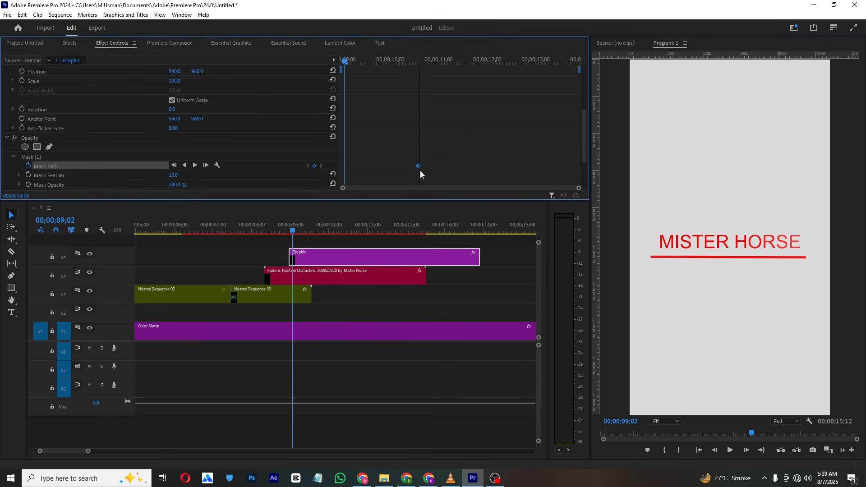
left_click_drag(420, 170, 431, 171)
left_click_drag(345, 61, 332, 57)
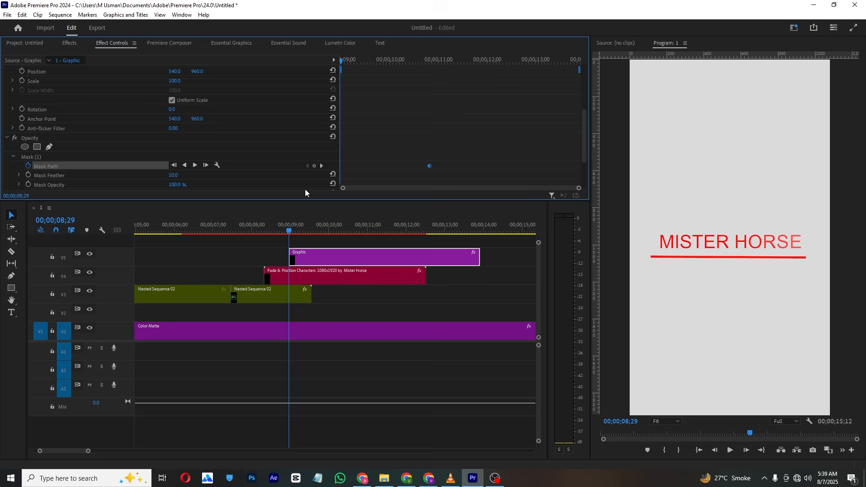
left_click(34, 157)
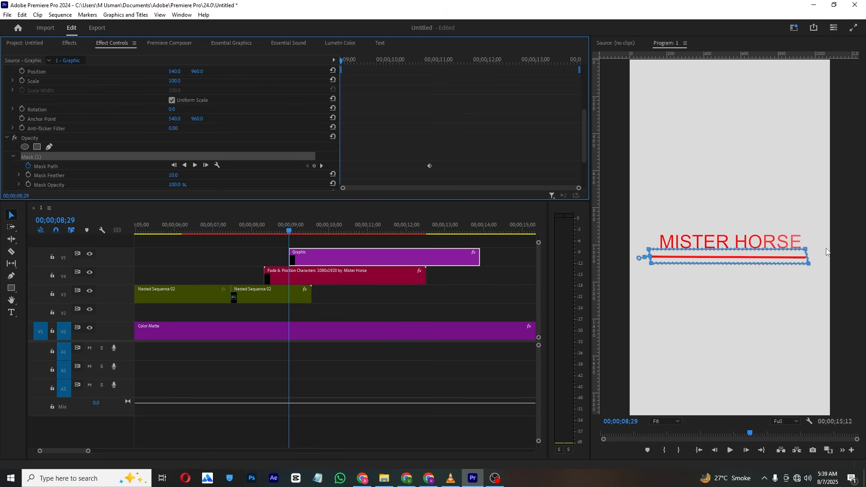
left_click_drag(806, 249, 617, 256)
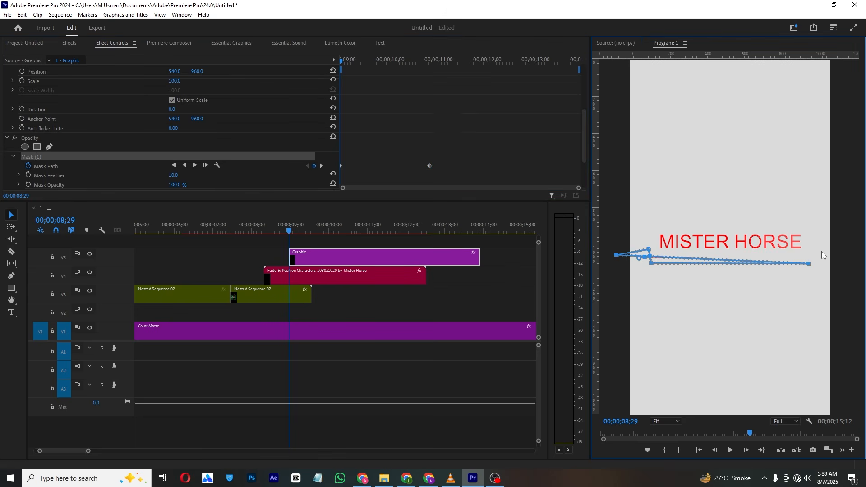
left_click_drag(808, 264, 612, 279)
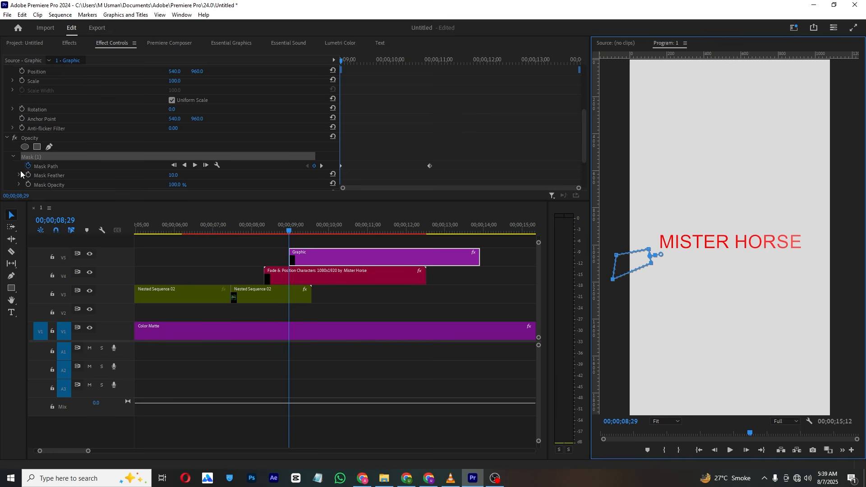
left_click_drag(374, 62, 429, 63)
Feather the mask edge and play back the underline wipe to check it.
left_click_drag(169, 175, 189, 175)
left_click(248, 245)
left_click(264, 233)
key("space")
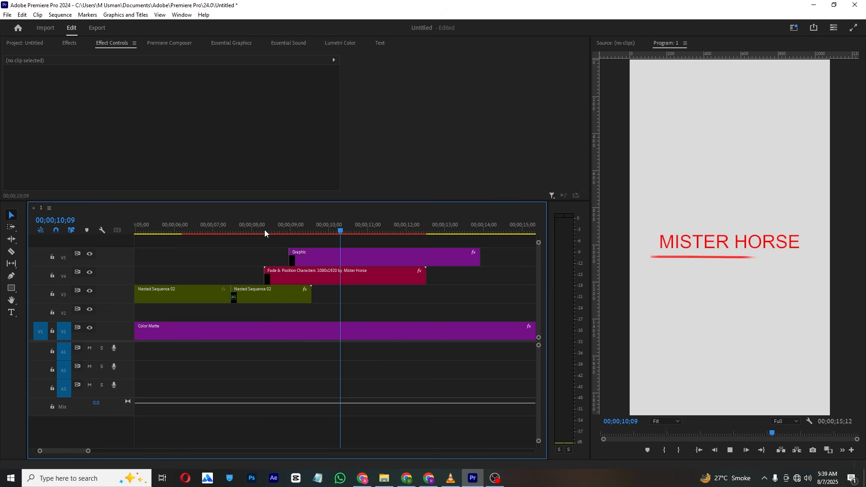
key("space")
left_click(311, 230)
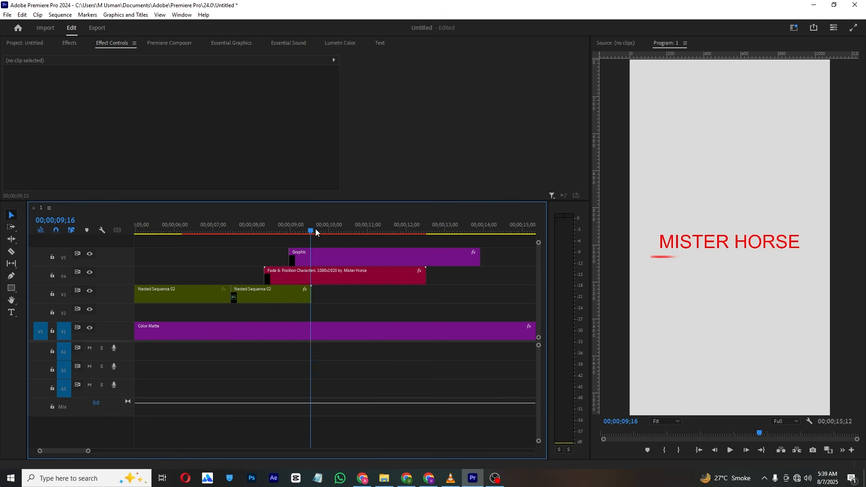